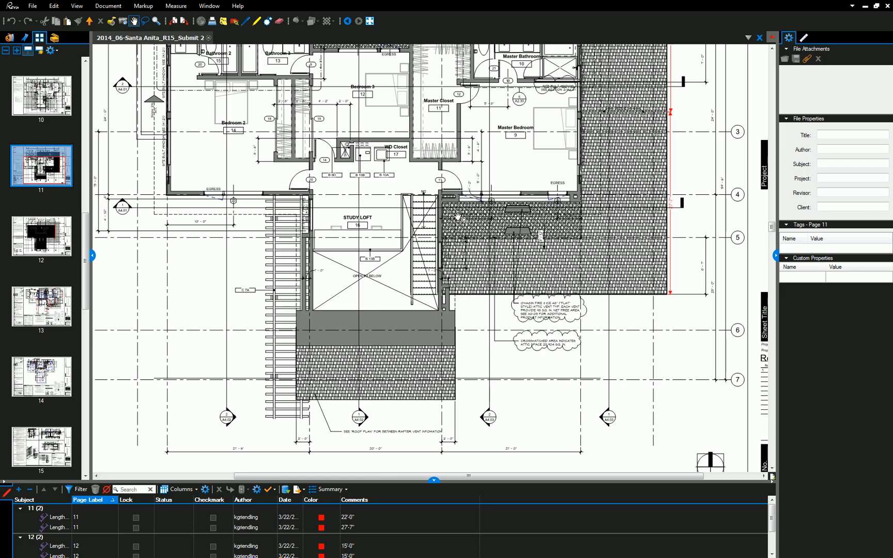
Open page 10 and examine the first-floor exterior walls around the garage, entry and living room
scroll(160, 146, down, 2)
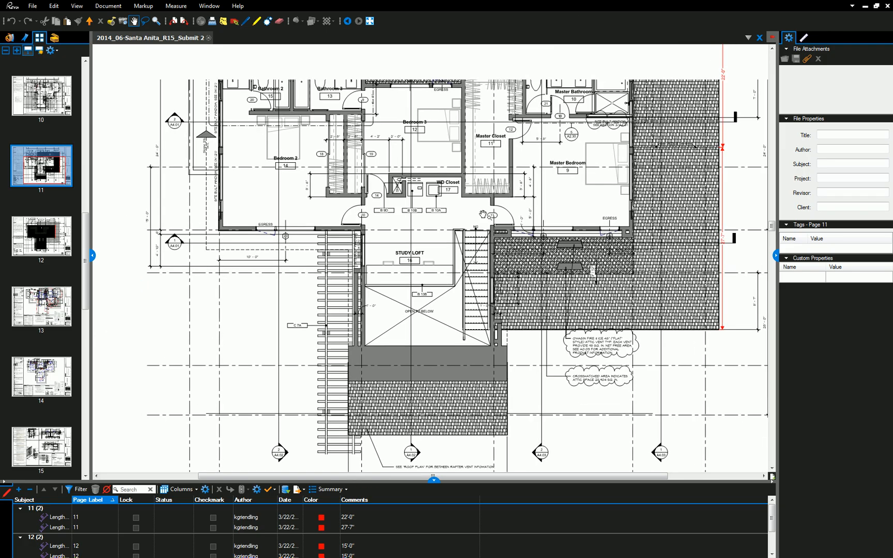
click(55, 97)
drag(431, 267, 395, 257)
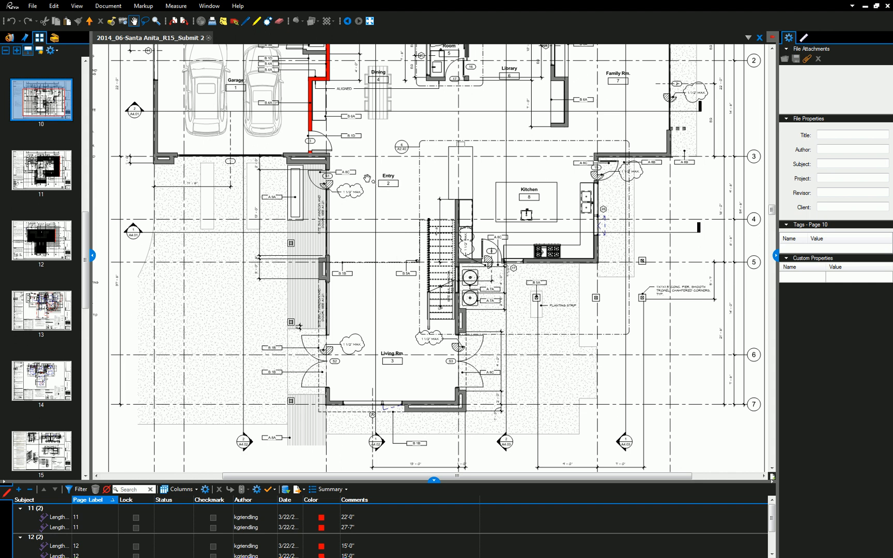
scroll(377, 181, down, 2)
scroll(248, 147, up, 8)
scroll(207, 195, up, 1)
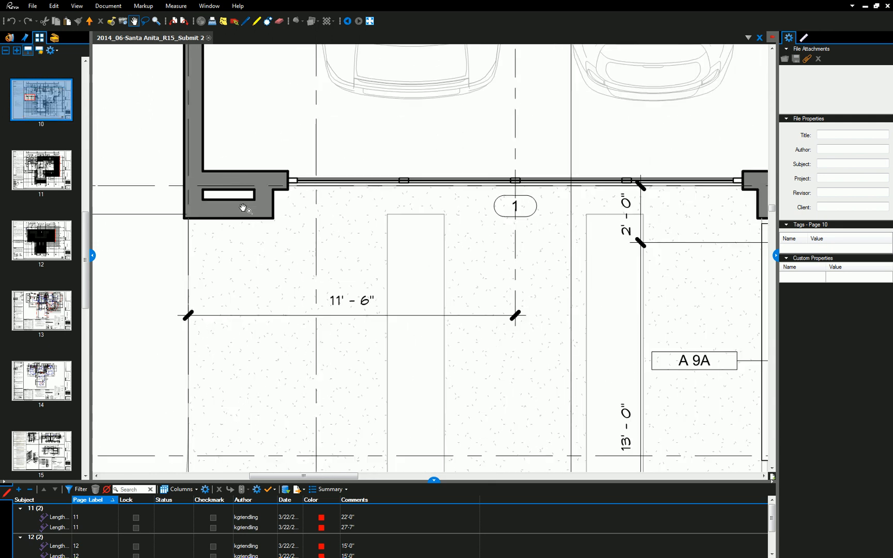
scroll(253, 204, down, 9)
scroll(331, 225, up, 6)
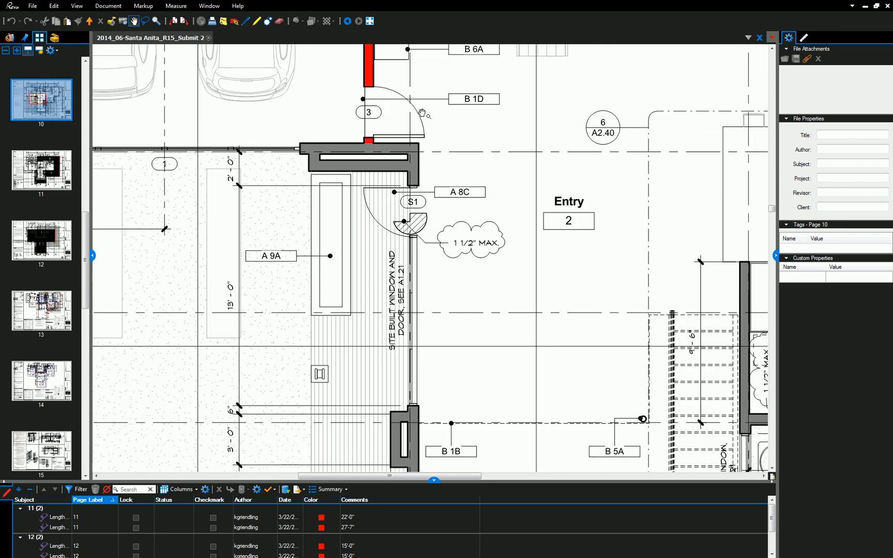
scroll(427, 125, down, 4)
drag(461, 256, 448, 156)
drag(452, 121, 418, 157)
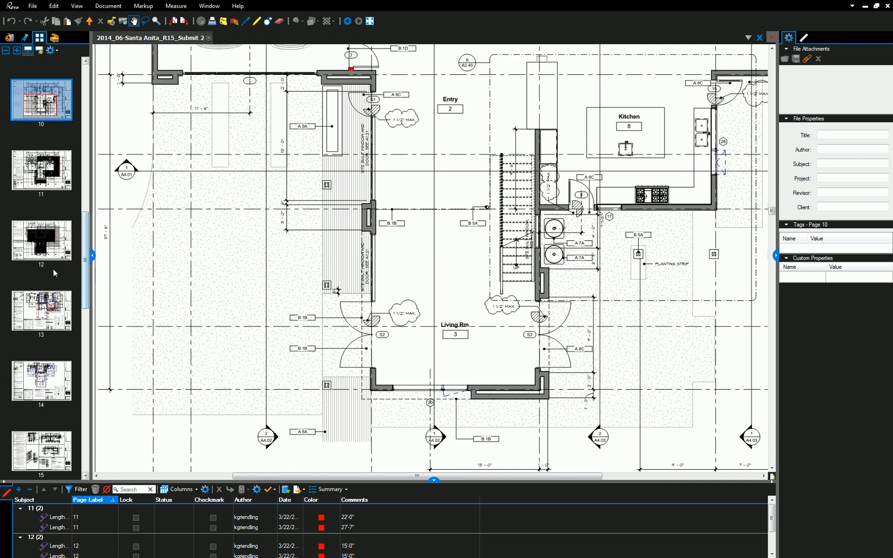
Open page 18 and examine the South Elevation around the garage door
scroll(87, 259, down, 5)
click(41, 215)
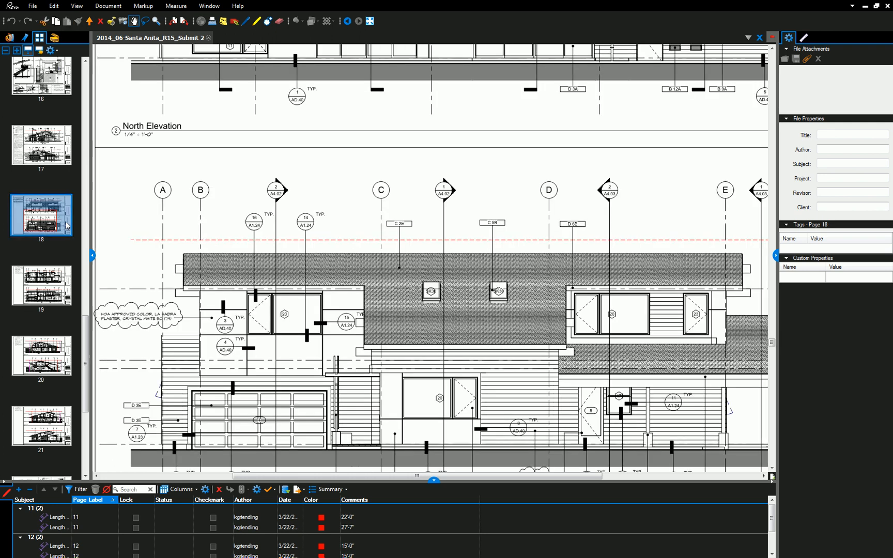
scroll(403, 191, down, 3)
scroll(402, 190, up, 2)
scroll(402, 190, up, 2)
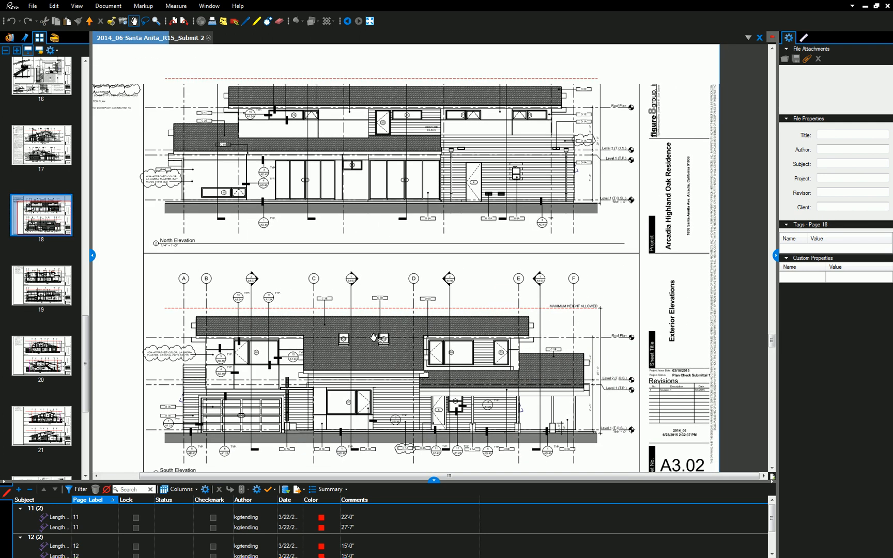
scroll(314, 332, up, 2)
scroll(315, 331, up, 3)
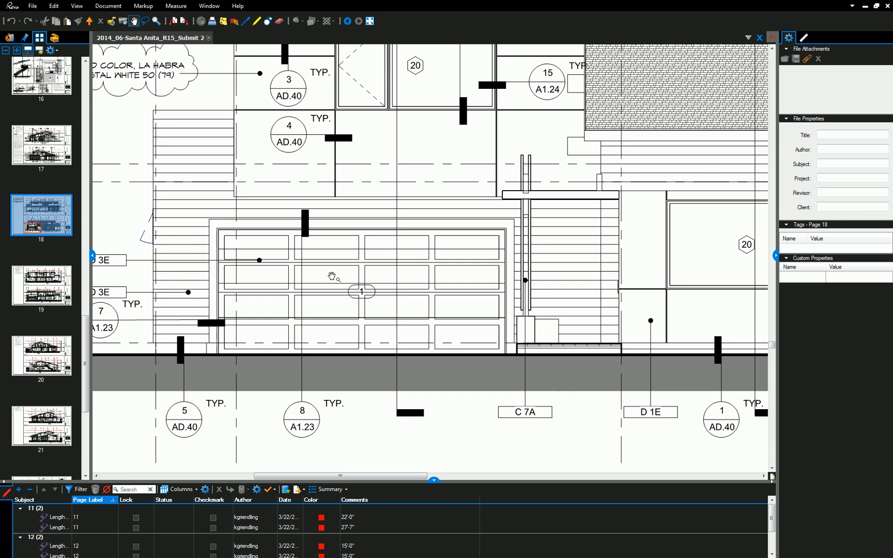
drag(208, 332, 281, 320)
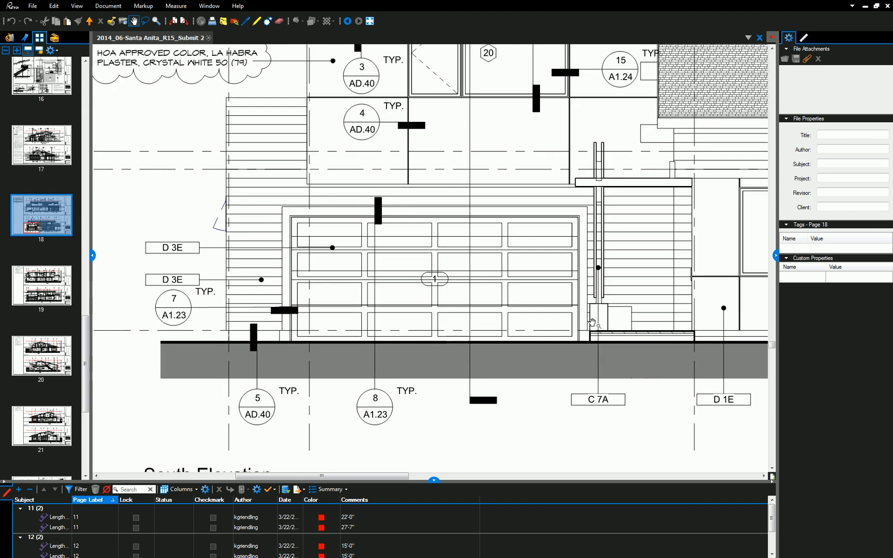
Examine the wall finishes around the ground-floor window between the garage and door 8 on the South Elevation
scroll(590, 323, down, 2)
drag(591, 323, 321, 327)
drag(550, 289, 439, 295)
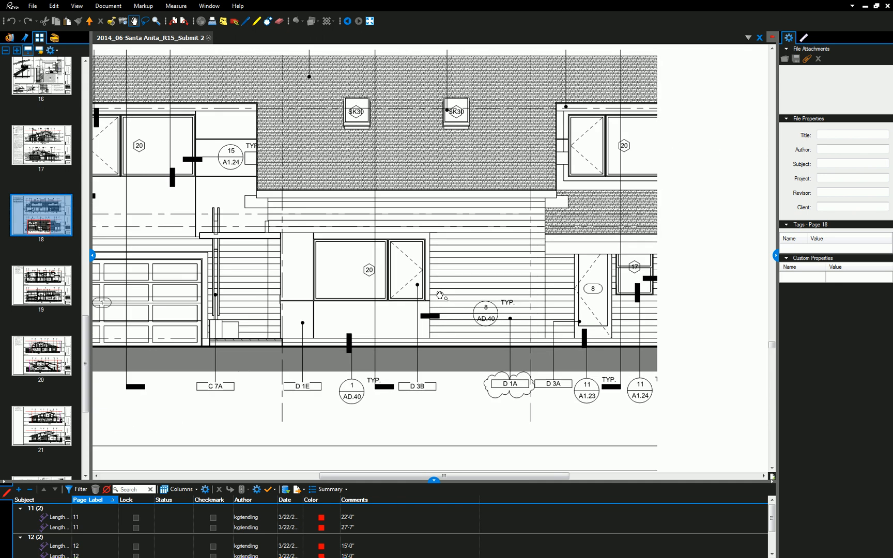
scroll(449, 287, up, 3)
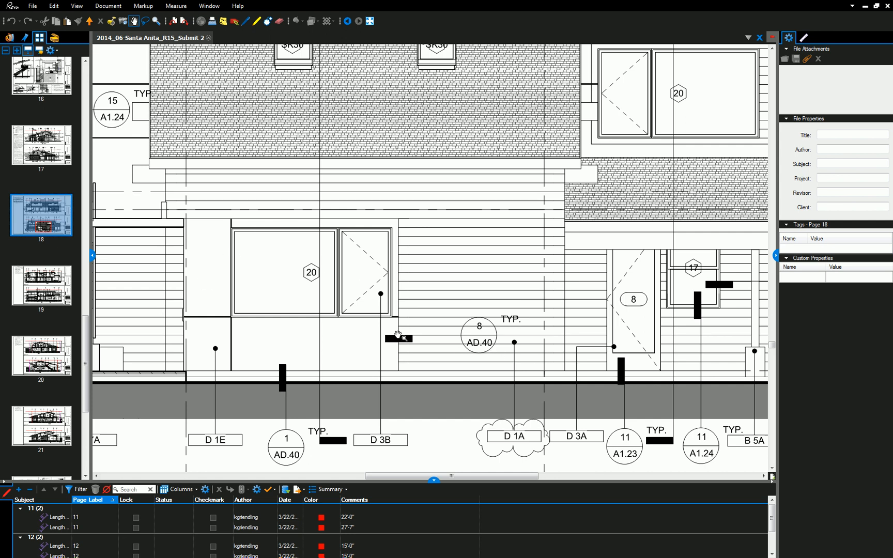
Look through the roof detail sheets on pages 22 and 23 and the exterior details on page 25
scroll(76, 307, down, 3)
scroll(76, 307, down, 2)
click(47, 305)
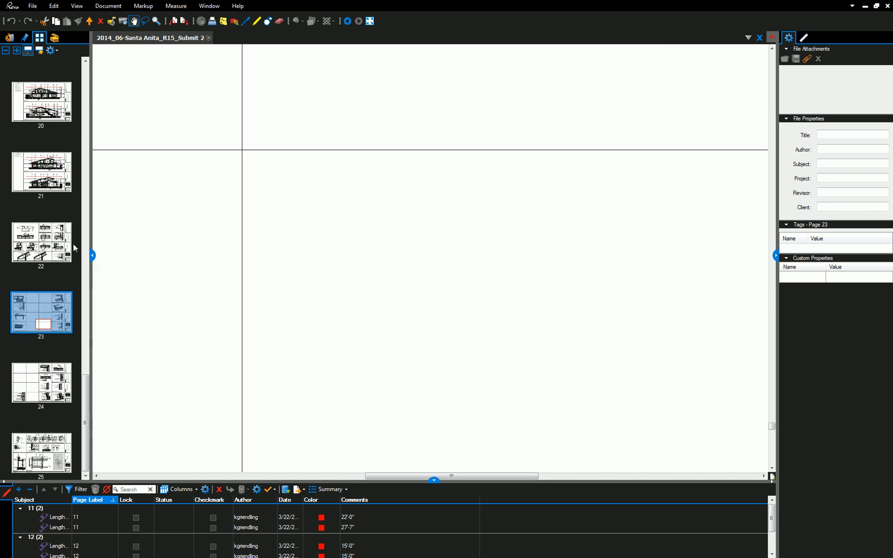
click(24, 241)
scroll(155, 310, down, 4)
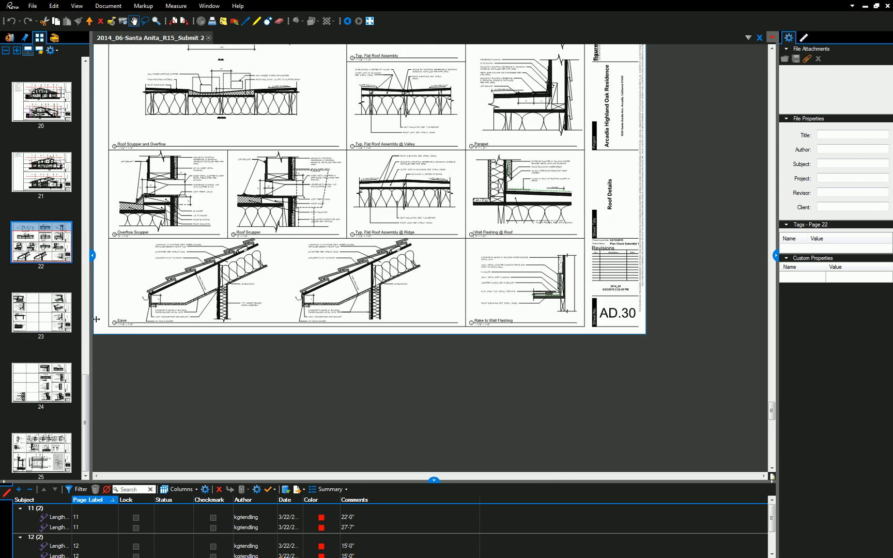
click(49, 316)
scroll(435, 275, up, 2)
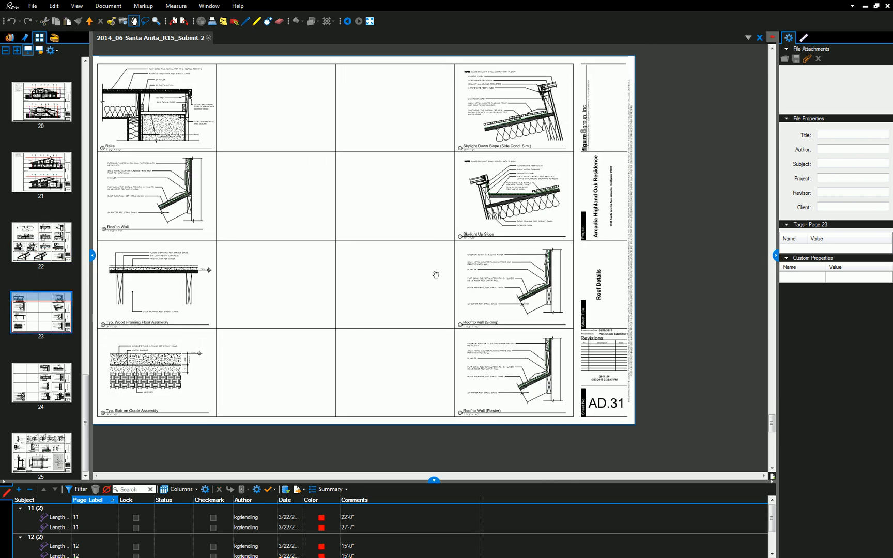
scroll(436, 275, down, 3)
drag(457, 268, 442, 252)
drag(527, 215, 475, 280)
click(34, 448)
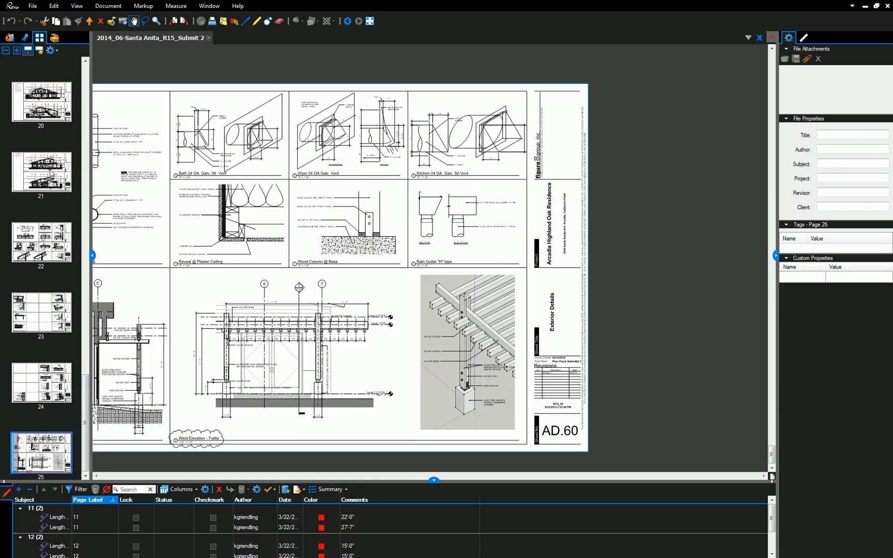
Review the building sections on page 21 and the east and west elevations on page 17
click(43, 107)
click(56, 174)
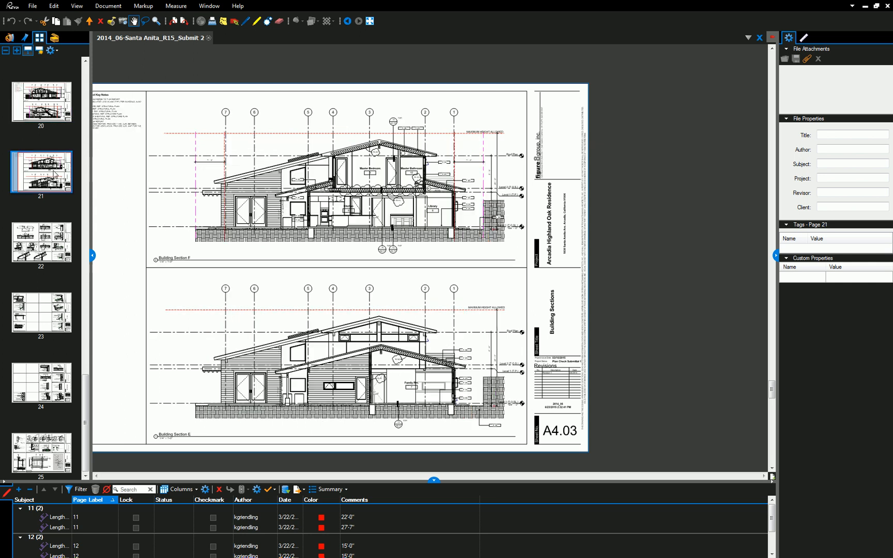
scroll(51, 153, up, 3)
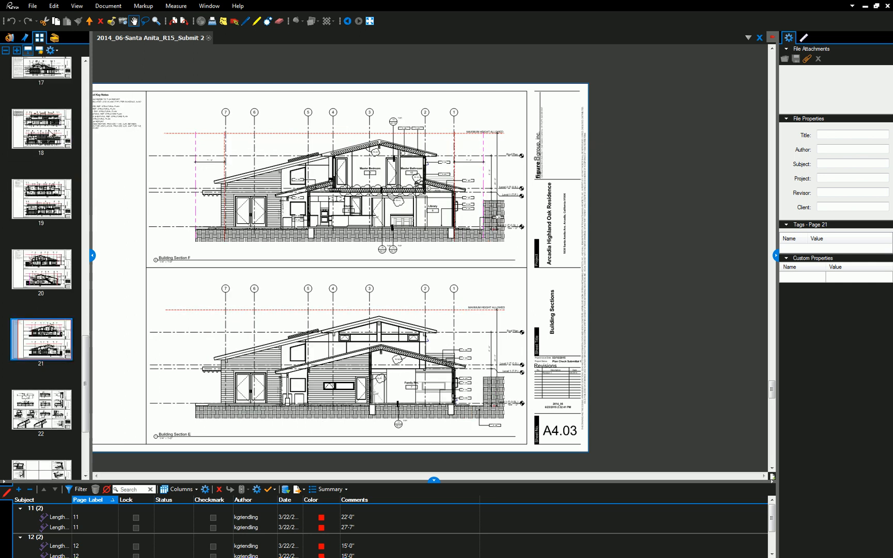
click(47, 142)
click(45, 74)
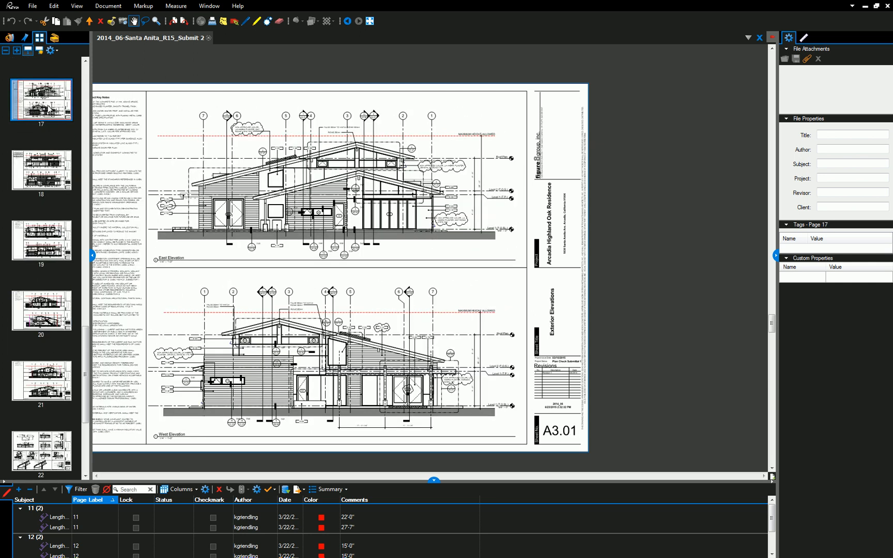
Return to page 18 and examine the plaster and siding areas beside the living room window on the South Elevation
click(48, 177)
scroll(329, 406, up, 3)
scroll(329, 405, up, 3)
scroll(329, 406, down, 2)
scroll(402, 373, up, 3)
scroll(405, 356, down, 4)
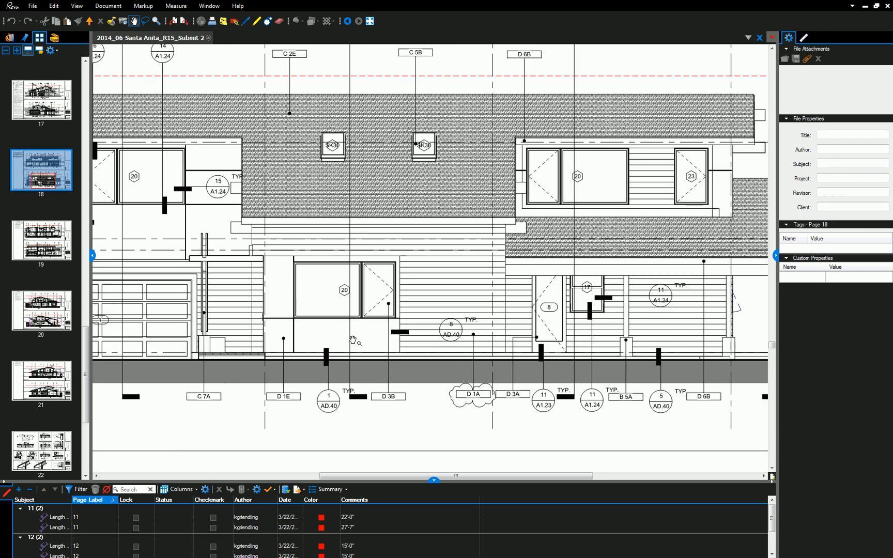
scroll(407, 335, up, 1)
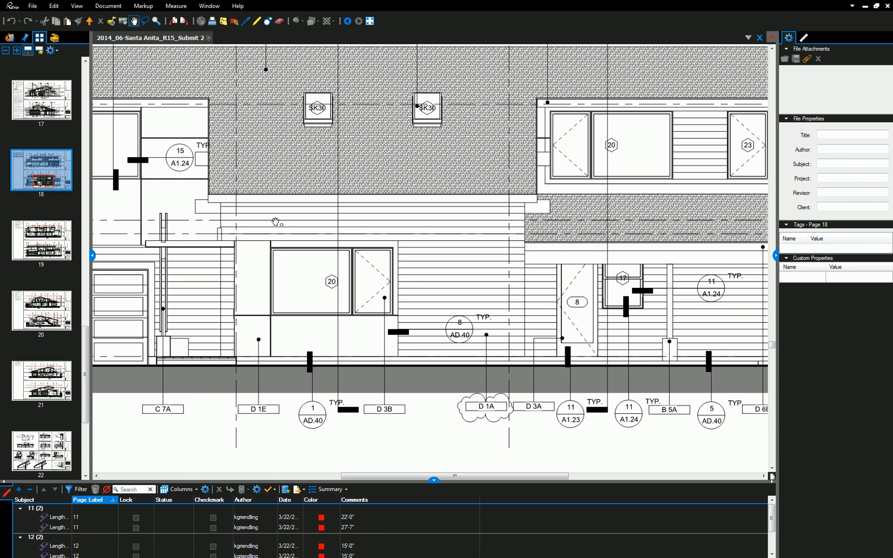
Return to the floor plan on page 10 and examine the living room's thickened corner walls
scroll(57, 130, up, 3)
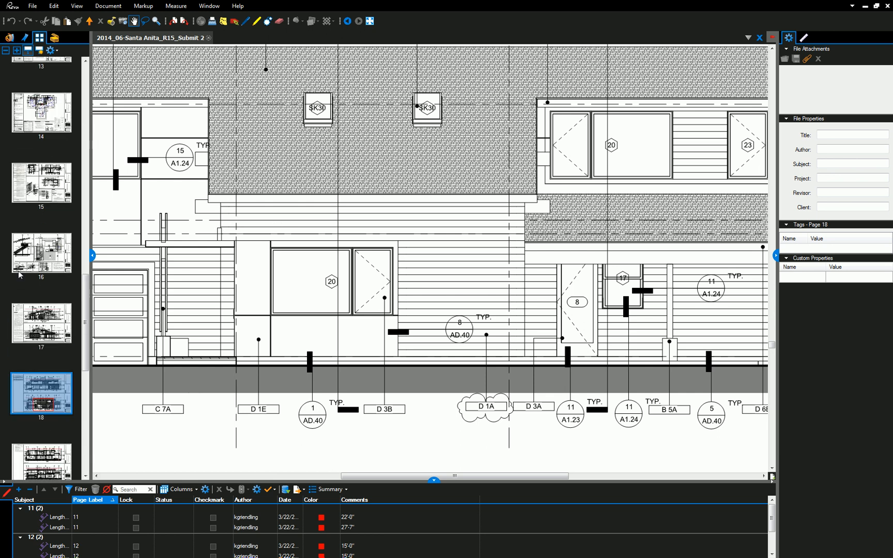
scroll(56, 288, up, 4)
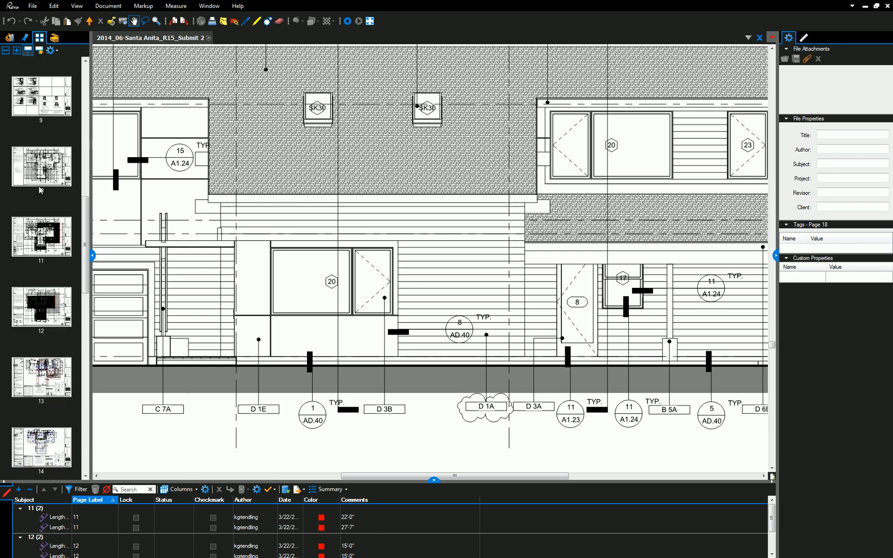
click(40, 179)
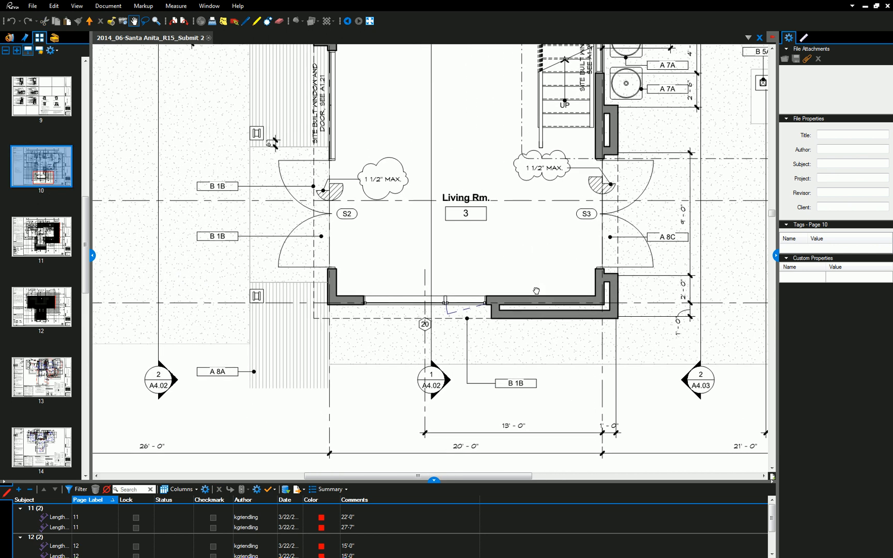
drag(536, 284, 539, 301)
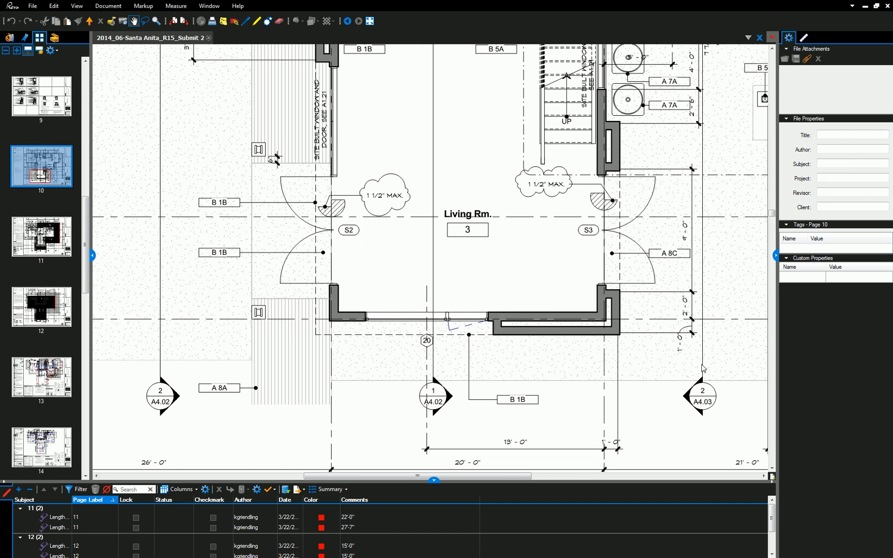
Switch to Revit and change the three lap-siding living room walls in the 3D view to Exterior - Wood Stud - Plaster
key(alt+Tab)
scroll(451, 323, up, 3)
click(478, 330)
shift+middle_drag(392, 307, 580, 307)
ctrl+click(443, 340)
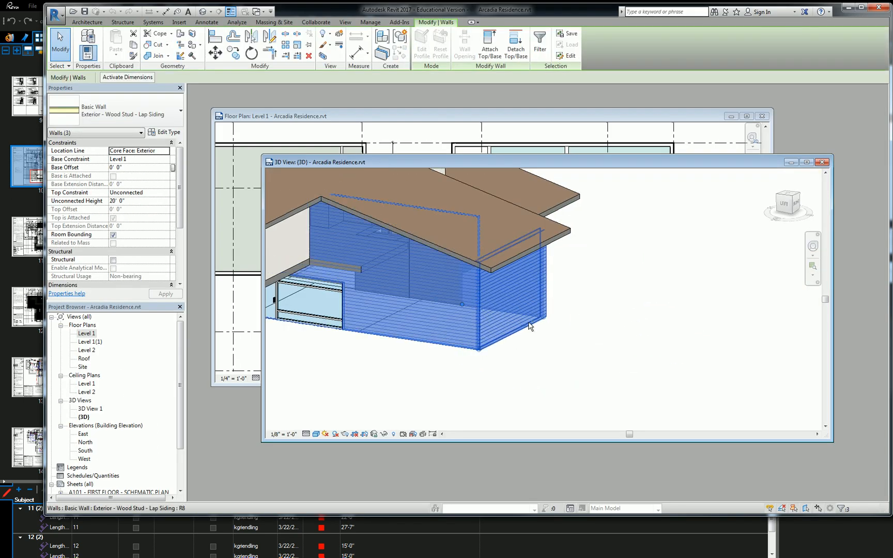
shift+middle_drag(531, 324, 409, 314)
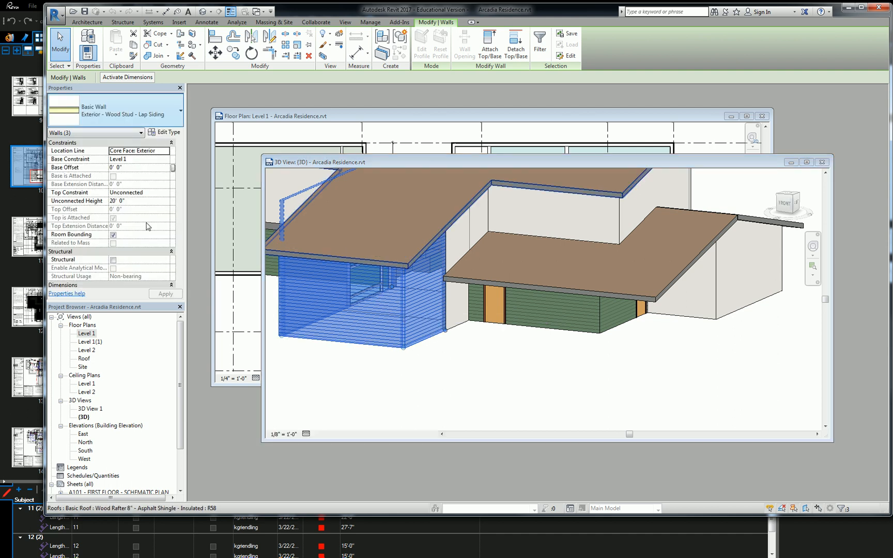
click(119, 110)
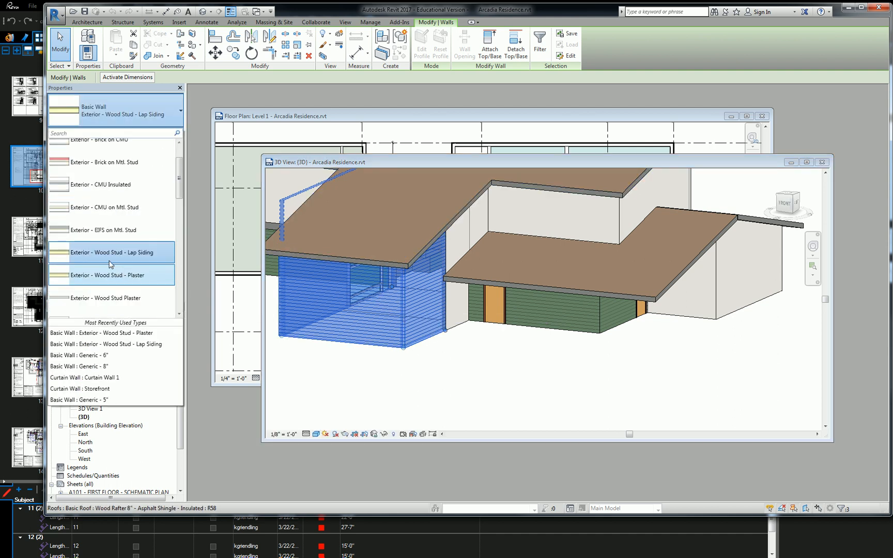
click(456, 378)
In the Level 1 floor plan, start a new wall from the living room's exterior wall, using type Exterior - Wood Stud - Lap Siding
click(470, 111)
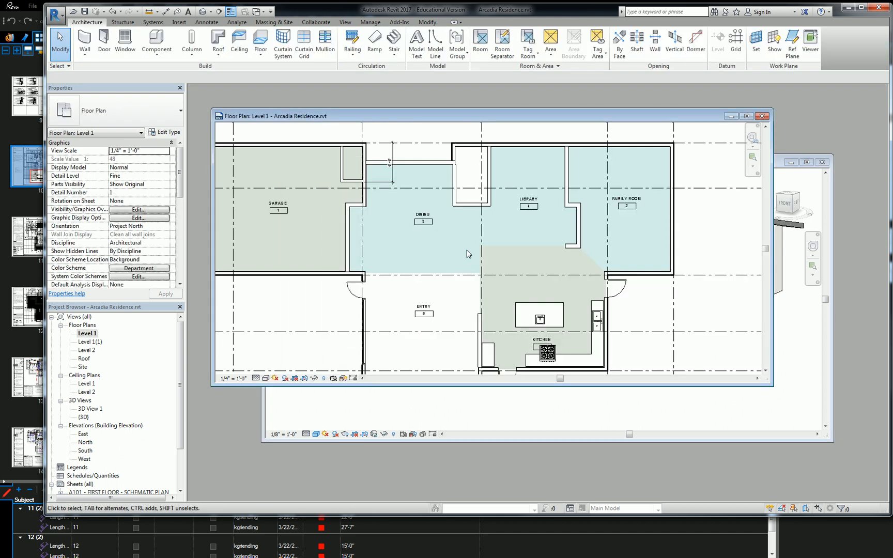
scroll(473, 227, up, 5)
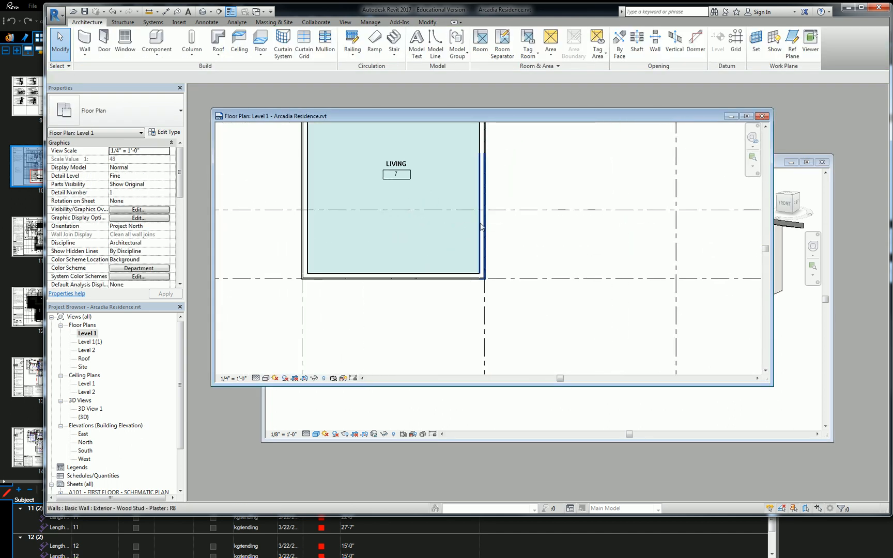
click(480, 234)
key(c)
key(s)
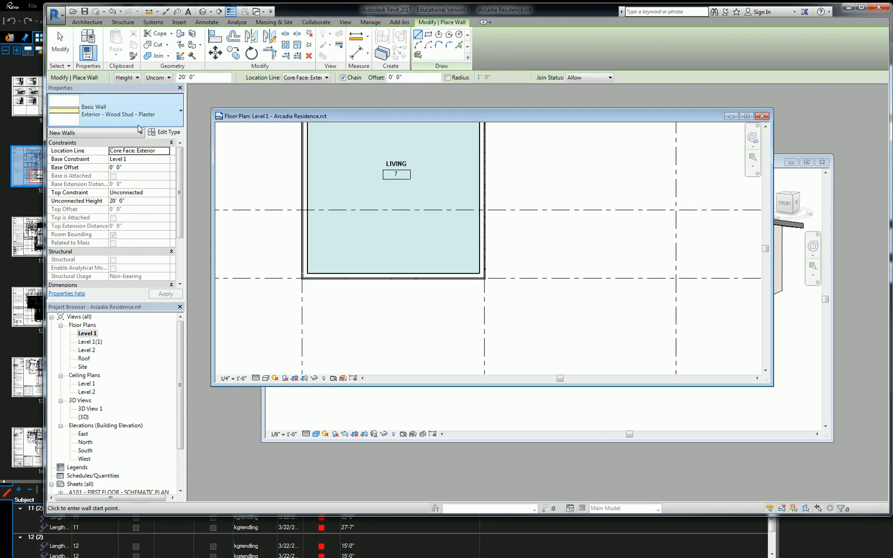
click(129, 111)
click(146, 152)
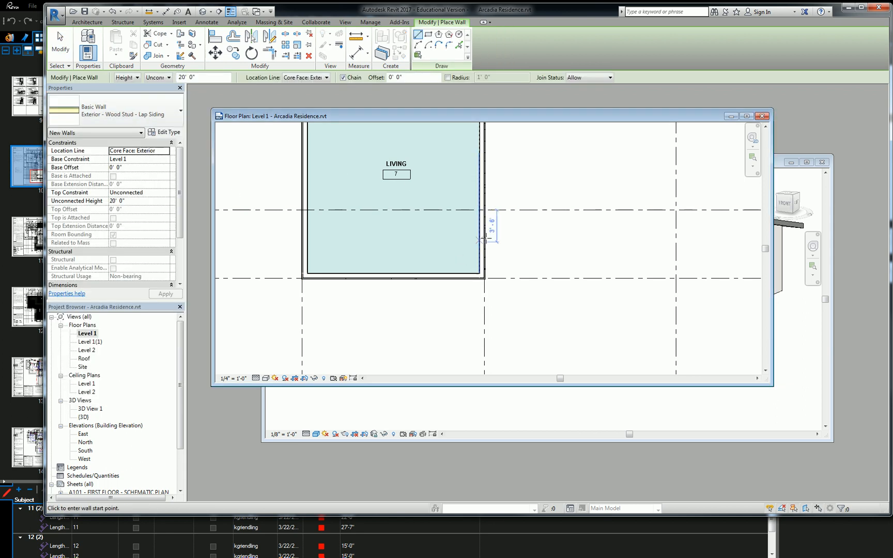
Check the living room corner in the 3D view and on the Revu reference plan, and return to Revit's Level 1 floor plan
click(818, 333)
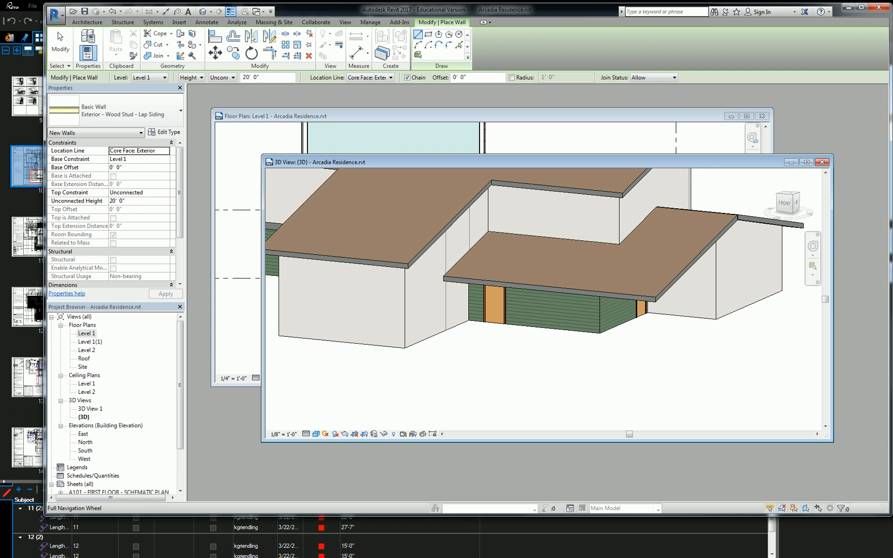
key(alt+Tab)
middle_drag(519, 203, 449, 254)
scroll(476, 199, down, 3)
scroll(476, 200, up, 2)
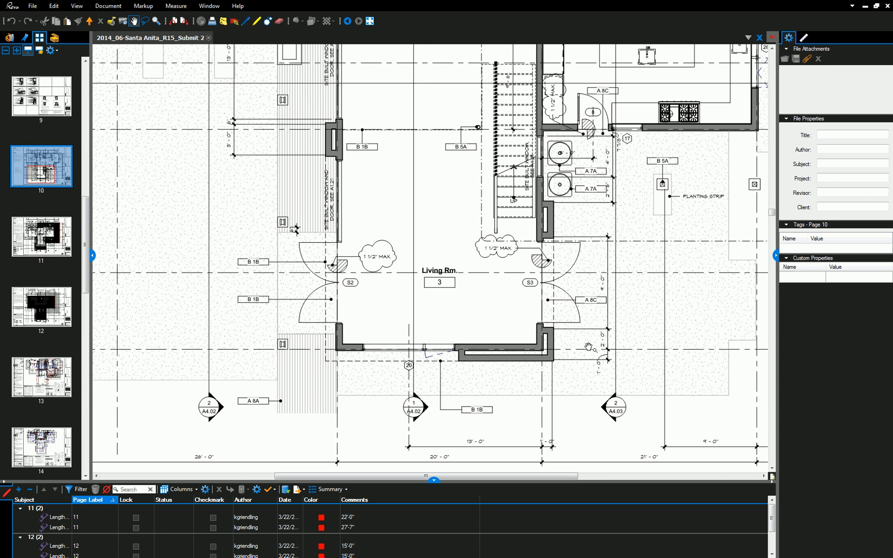
key(alt+Tab)
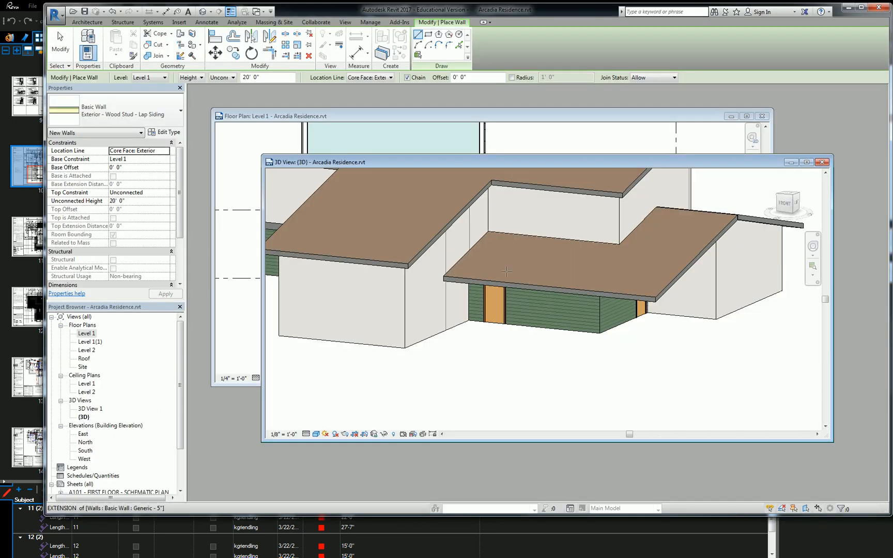
click(364, 126)
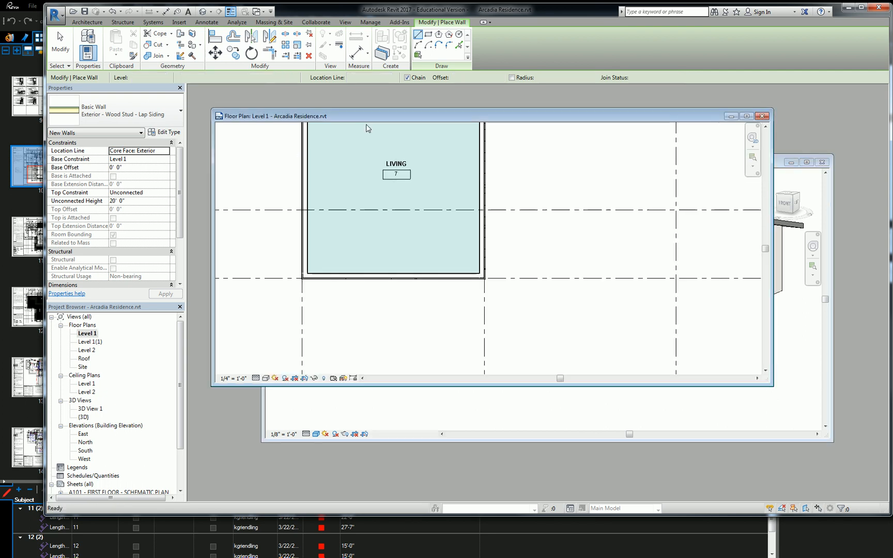
Draw a chained Lap Siding wall wrapping the living room's lower-right corner, about 4'-6" along the side and returning to the bottom wall
click(486, 253)
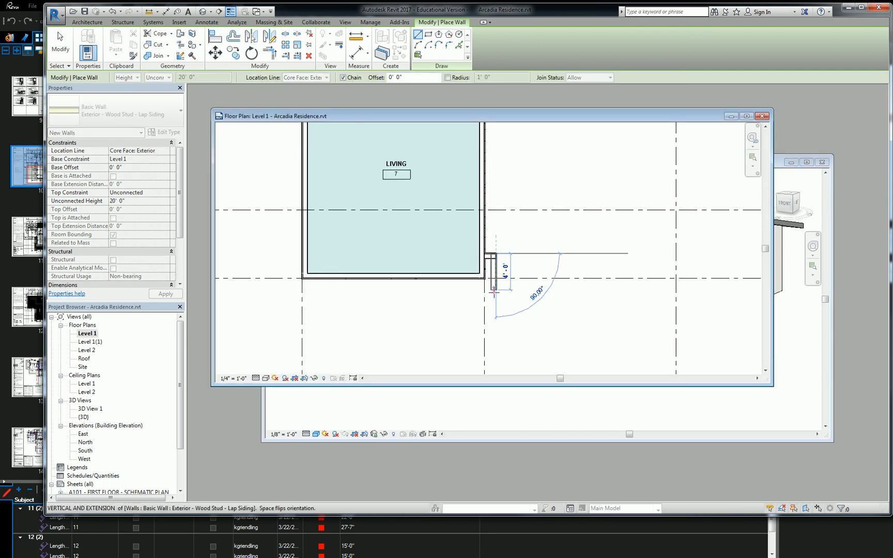
click(495, 294)
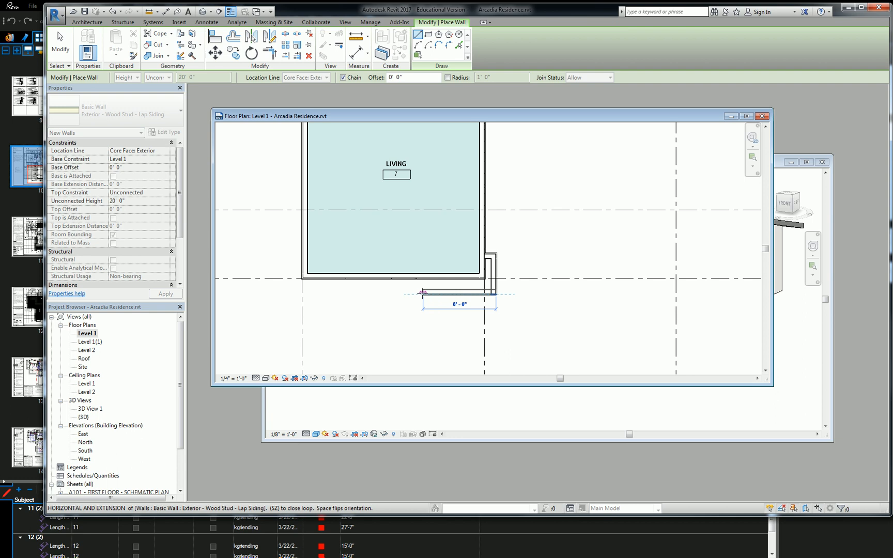
click(414, 294)
click(414, 280)
key(Escape)
scroll(517, 214, down, 2)
middle_drag(518, 213, 520, 244)
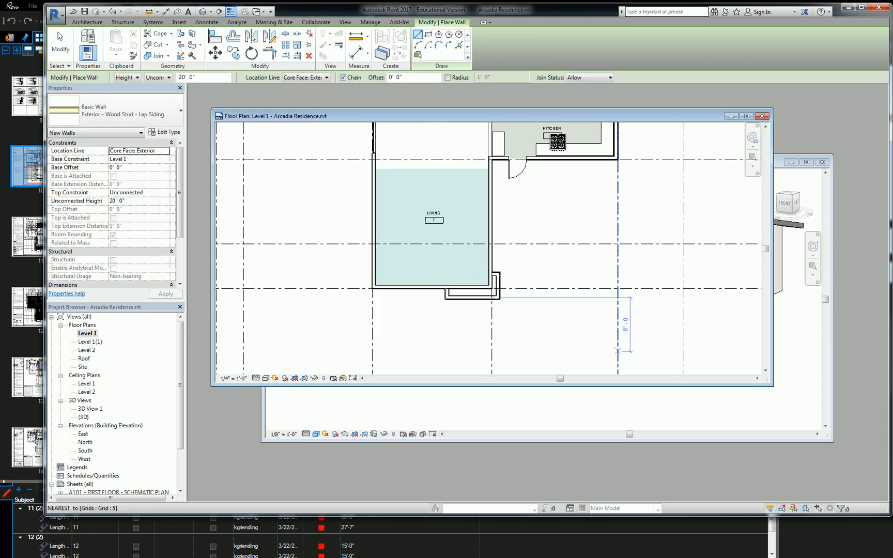
Switch to Revu to examine the second thickened section of the living room's right wall and its dimensions, and return to Revit
click(854, 530)
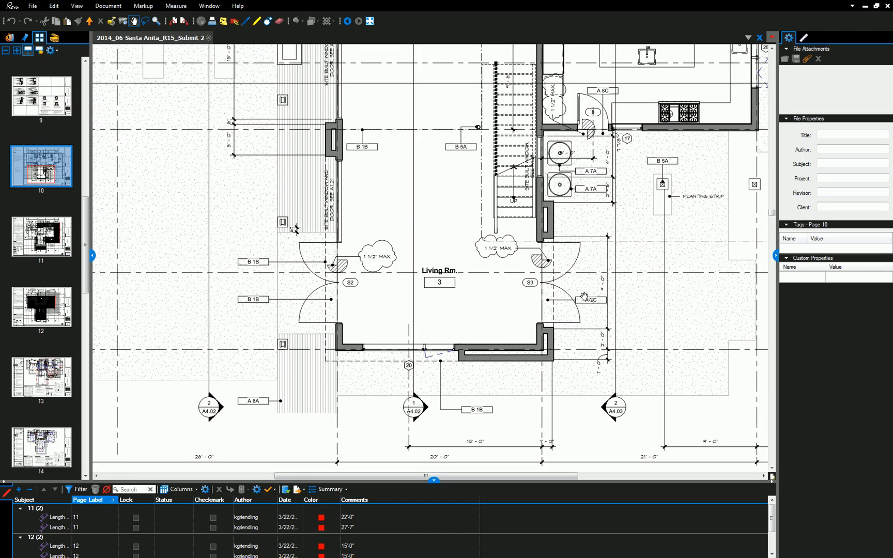
drag(550, 214, 532, 246)
scroll(550, 216, up, 1)
scroll(560, 201, up, 1)
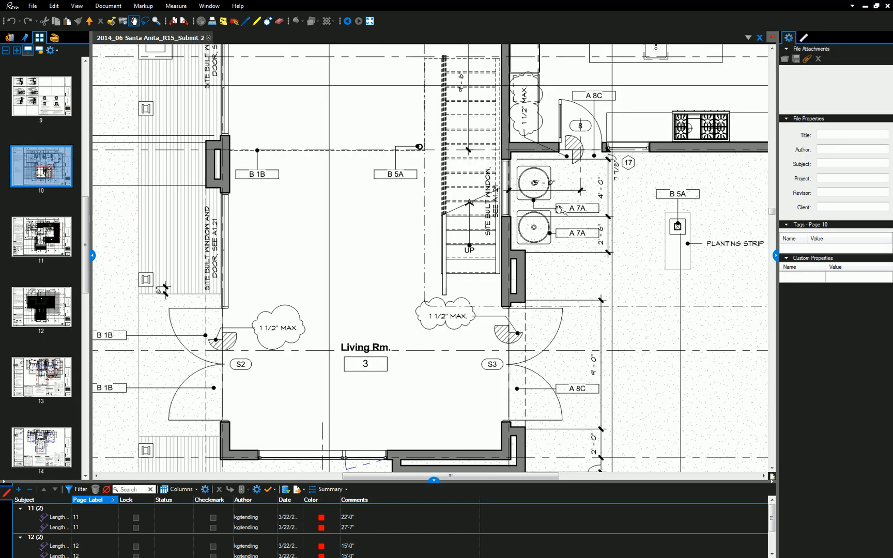
drag(603, 471, 568, 407)
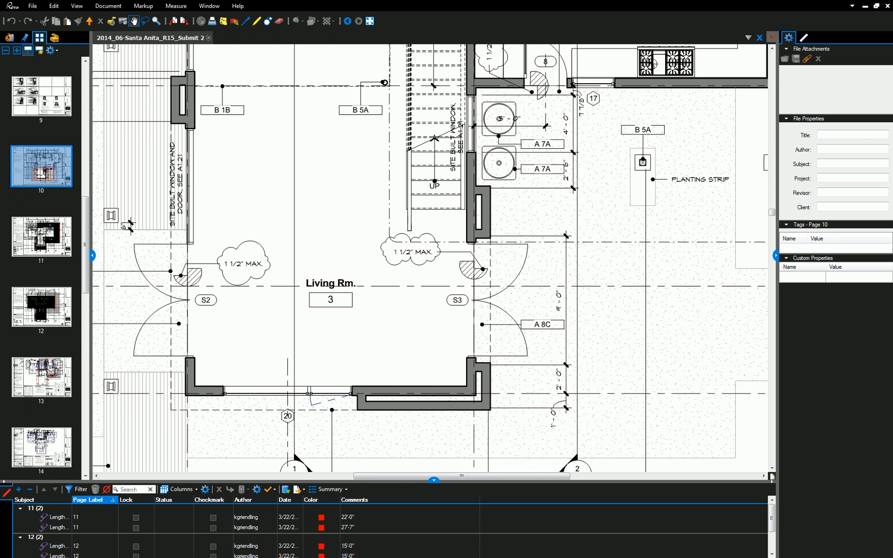
key(alt+Tab)
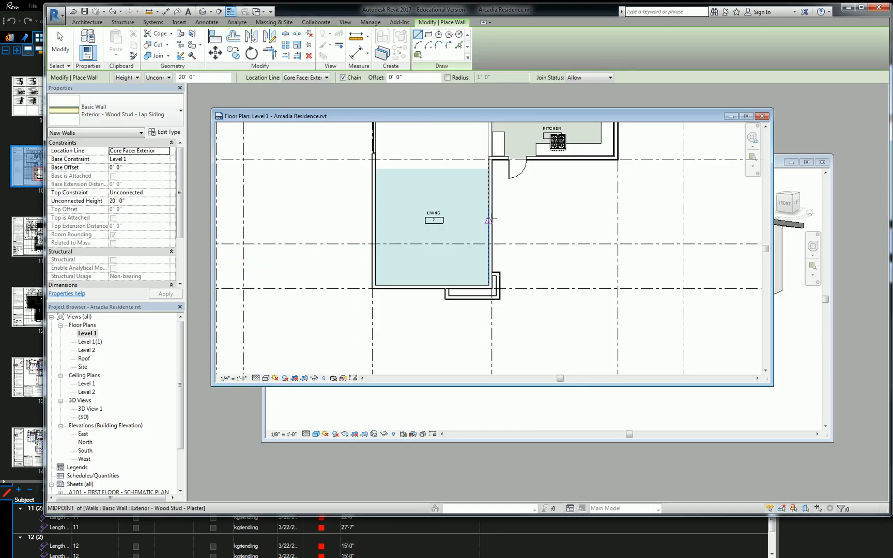
click(491, 207)
scroll(490, 208, up, 3)
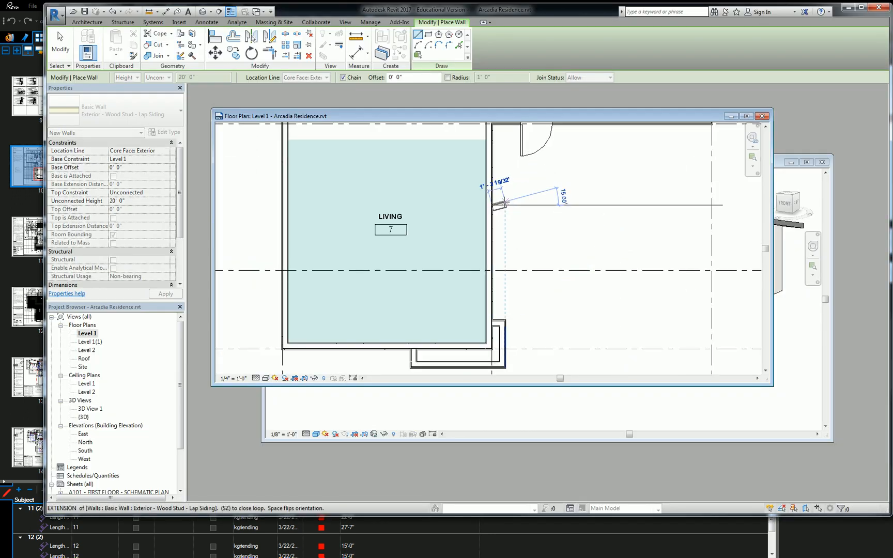
key(Escape)
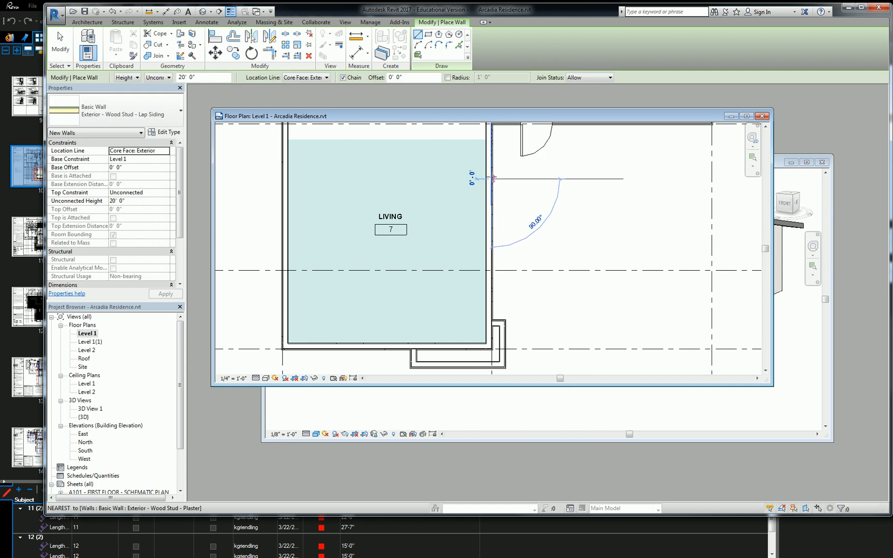
Draw a three-sided Lap Siding bump-out about 4' long on the living room's right wall, aligned with the corner wall's outer face
click(491, 179)
click(505, 179)
click(505, 221)
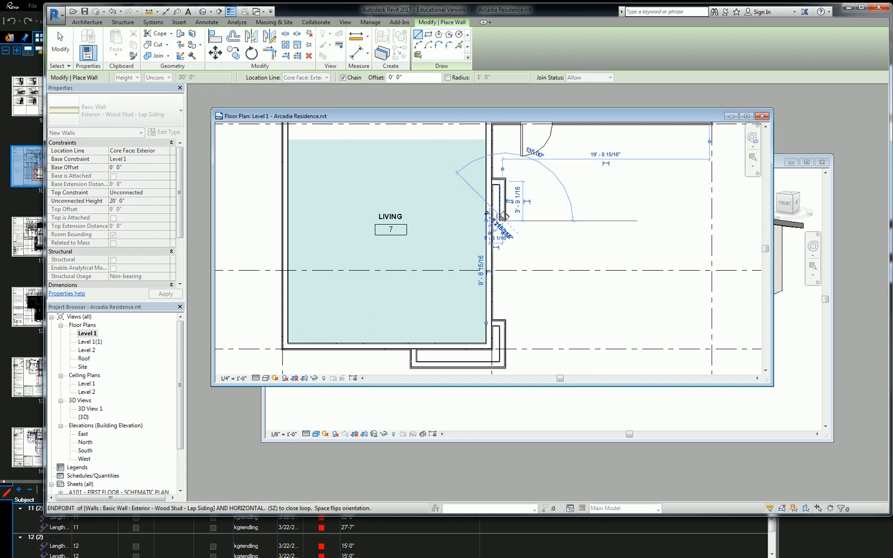
click(492, 221)
key(Escape)
key(Escape)
Start an aligned dimension string from the corner's bottom lap-siding wall through the horizontal grid line to the corner's upper return wall
middle_drag(552, 341, 552, 279)
key(d)
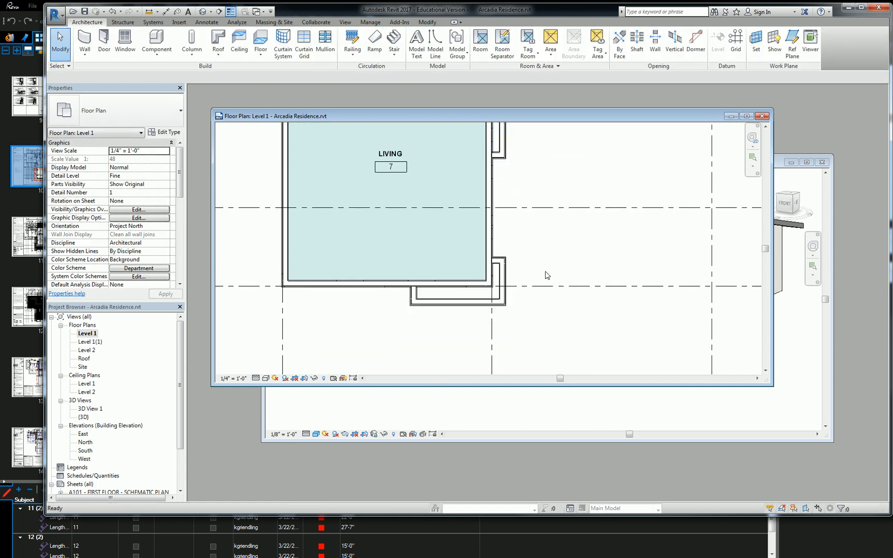
key(i)
scroll(515, 304, up, 3)
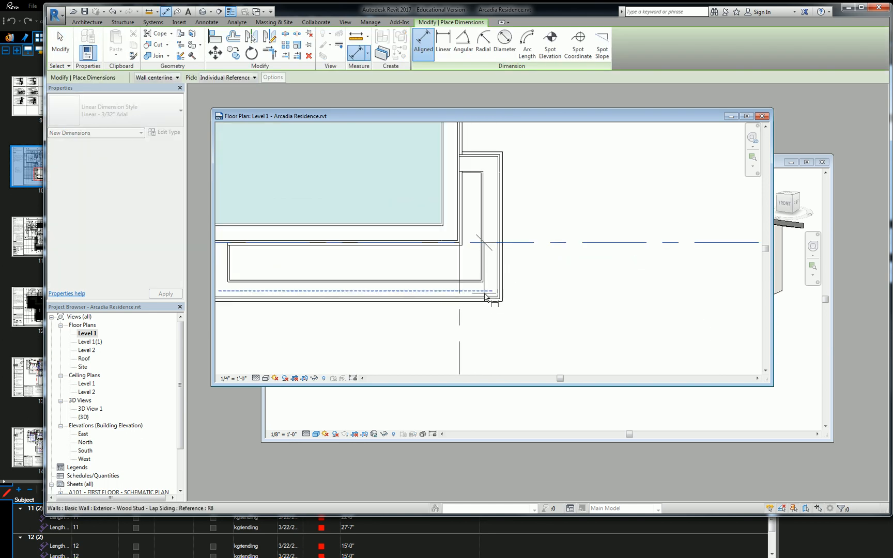
click(483, 301)
click(495, 269)
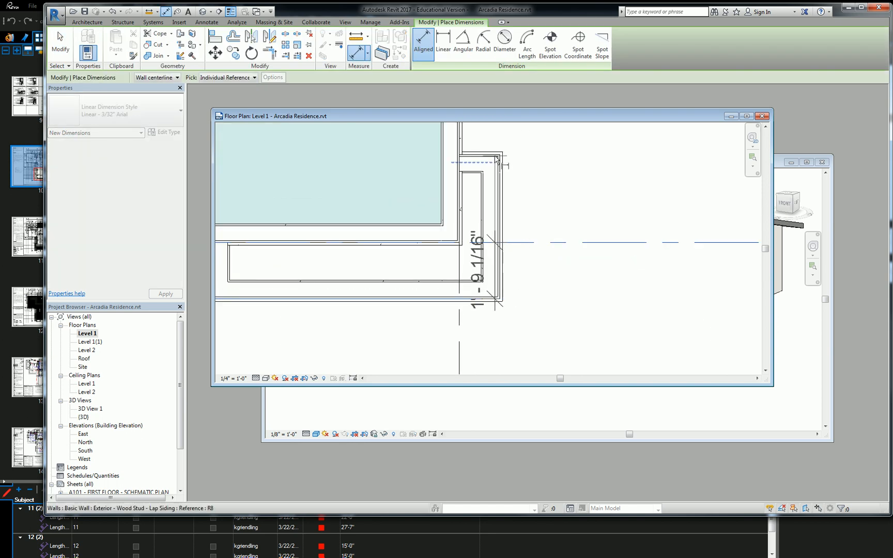
click(494, 156)
Extend the dimension string to the lower and upper walls of the bump-out and place it to the right of the walls
scroll(499, 162, down, 2)
middle_drag(532, 163, 531, 343)
scroll(498, 159, up, 2)
scroll(491, 165, up, 1)
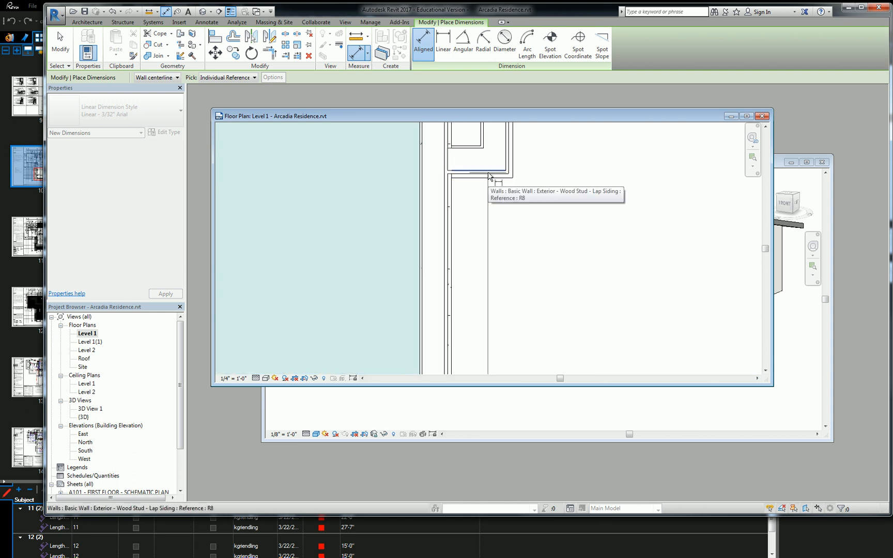
click(488, 174)
scroll(516, 178, down, 3)
middle_drag(538, 169, 541, 261)
scroll(509, 209, up, 4)
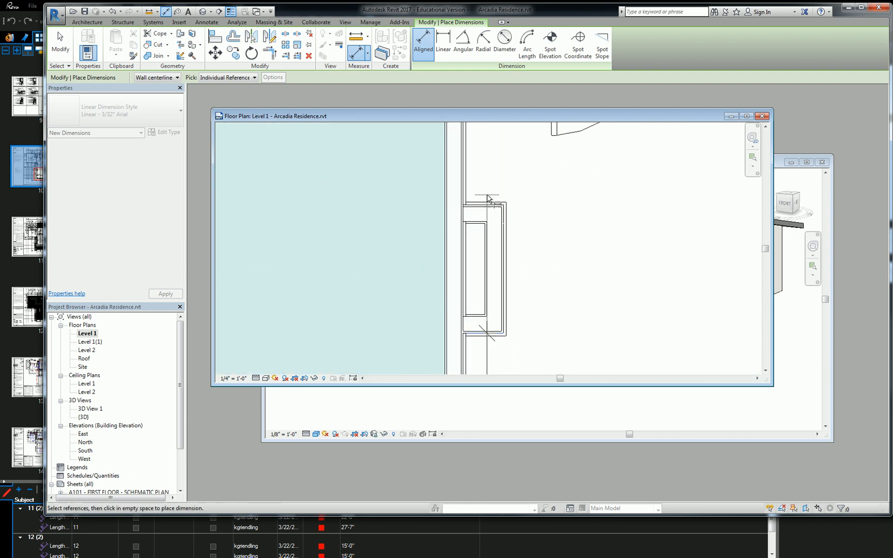
click(496, 216)
scroll(574, 216, down, 3)
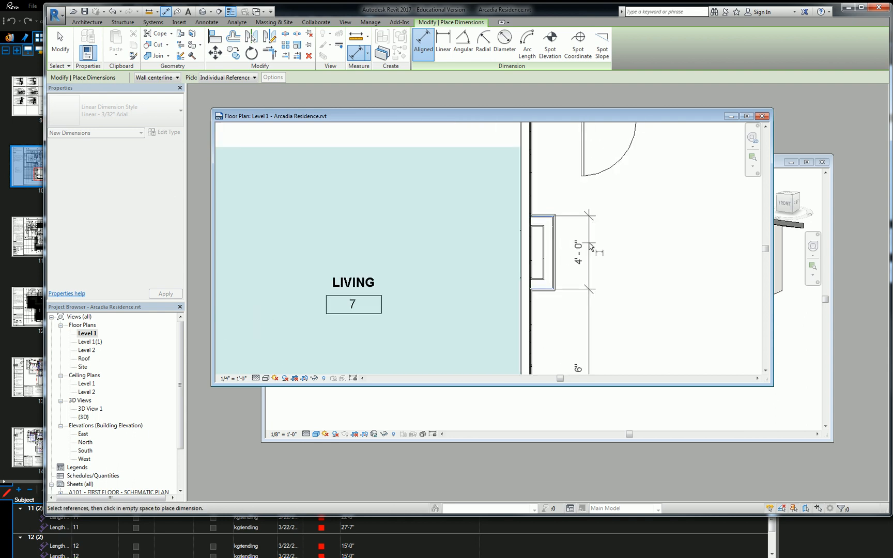
scroll(570, 202, up, 3)
key(Escape)
key(Escape)
Set the corner's bottom lap-siding wall 1' from the grid line and its upper return wall 2' from it
scroll(539, 278, up, 2)
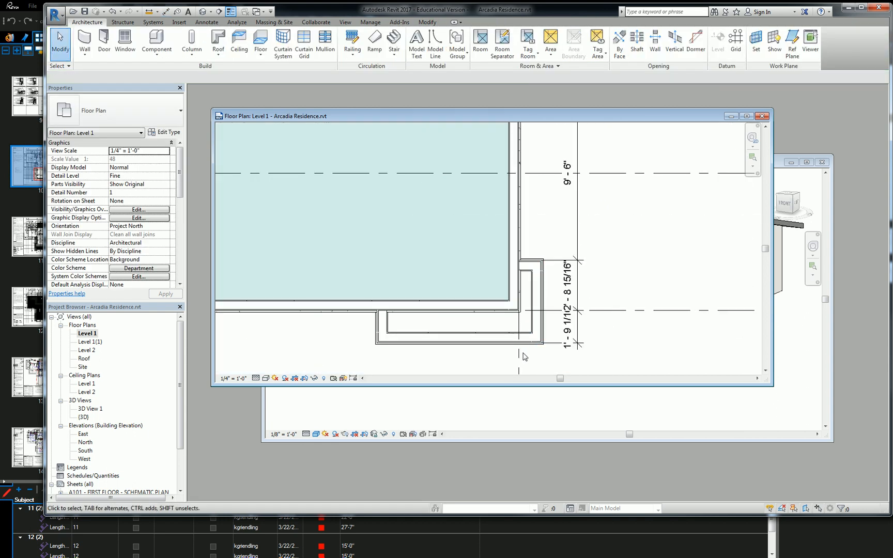
click(522, 343)
click(571, 330)
text(1)
key(Return)
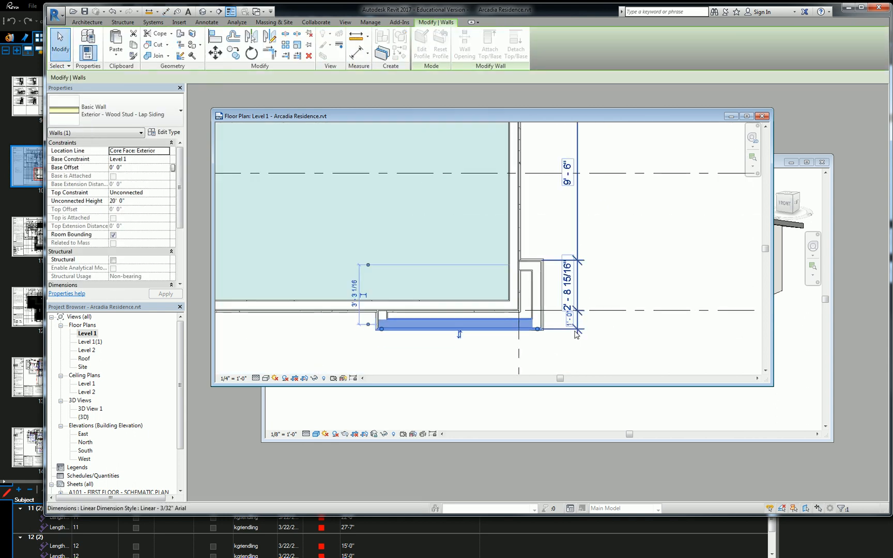
click(535, 263)
click(568, 282)
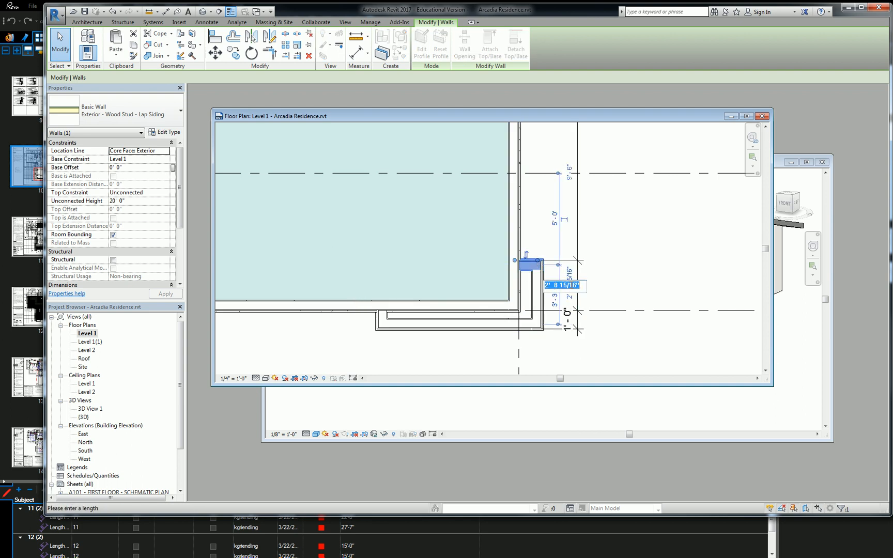
text(2')
key(Return)
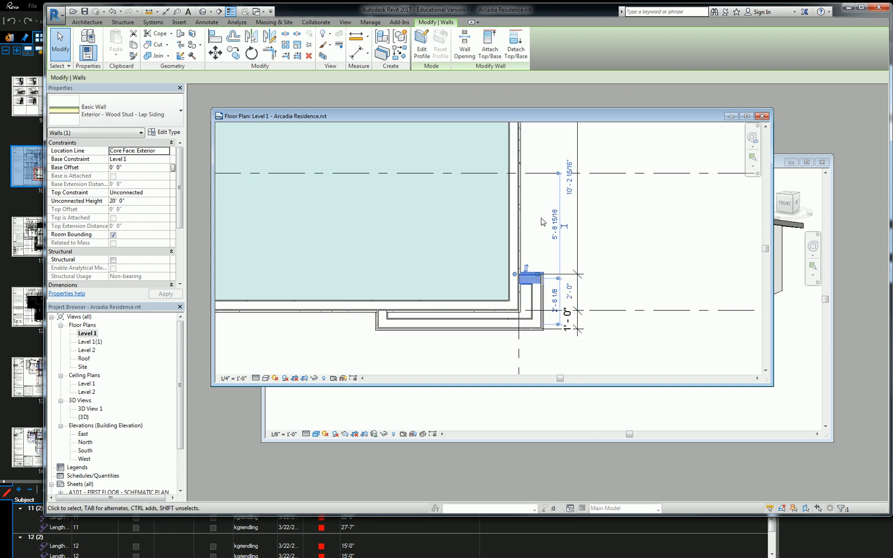
Set the distance between the corner's upper return and the bump-out's lower wall to 9'
scroll(572, 309, down, 2)
click(560, 211)
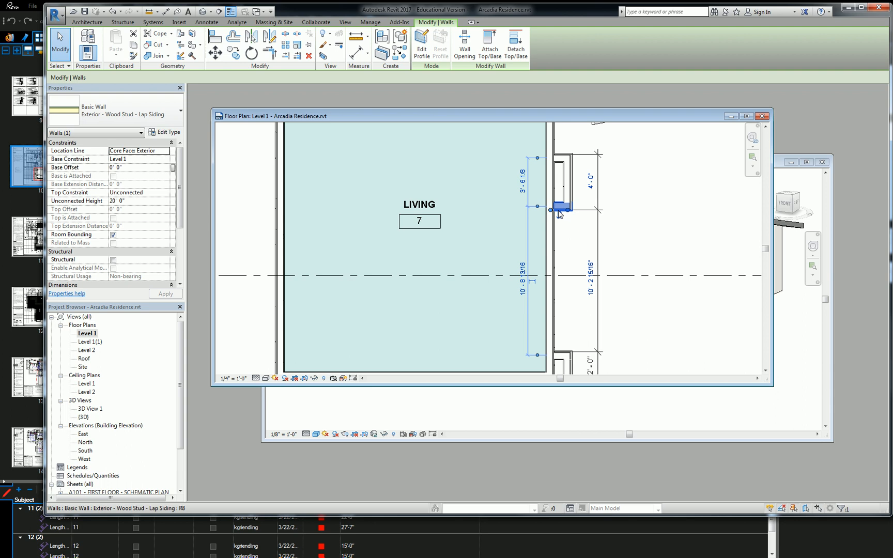
click(592, 276)
text(9')
key(Return)
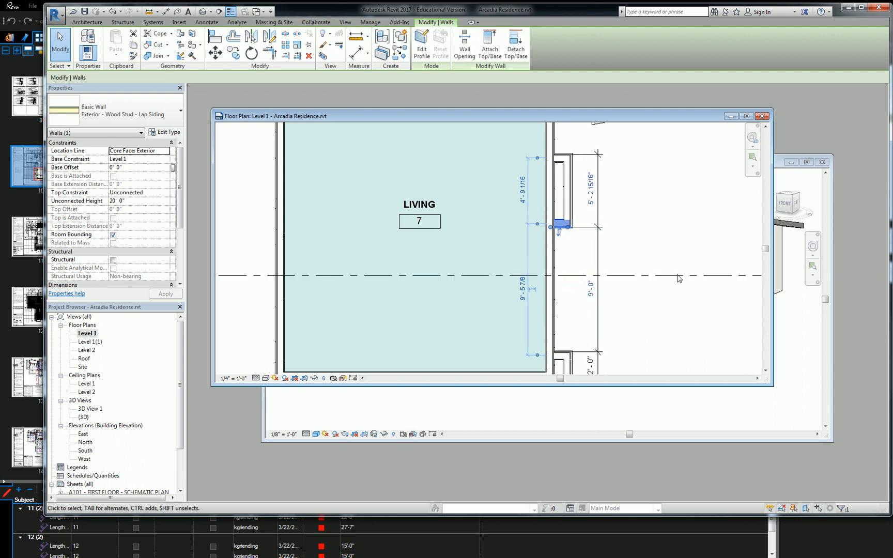
Switch to Revu to check the upper bump-out's dimensions up to the kitchen wall on page 10, and return to Revit
key(alt+Tab)
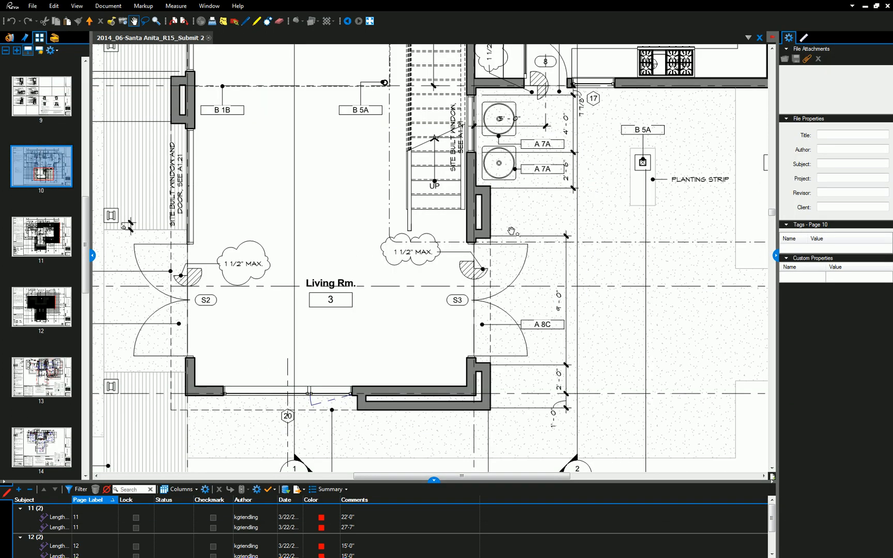
drag(510, 231, 500, 251)
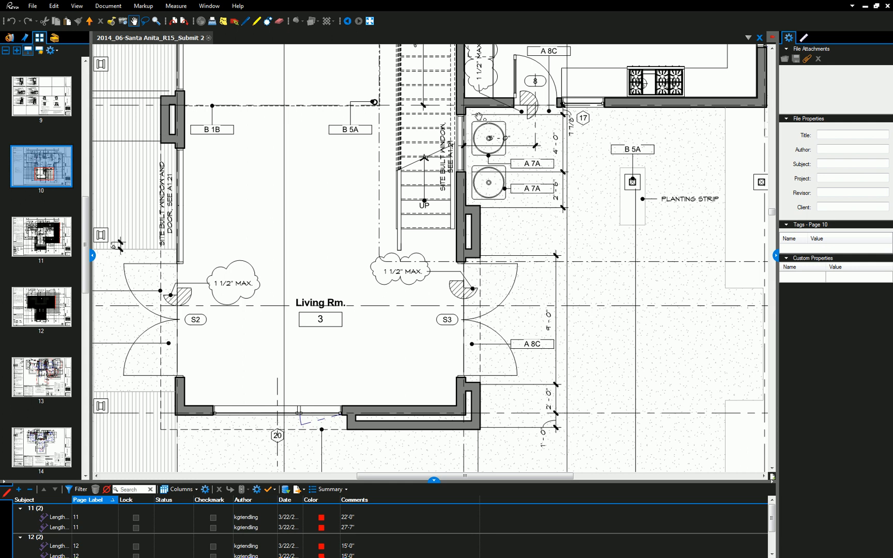
scroll(579, 117, up, 2)
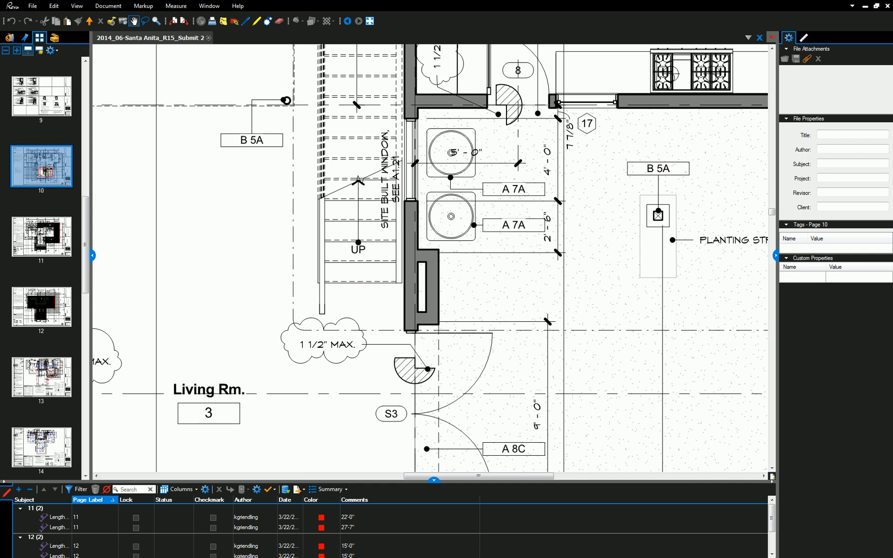
key(alt+Tab)
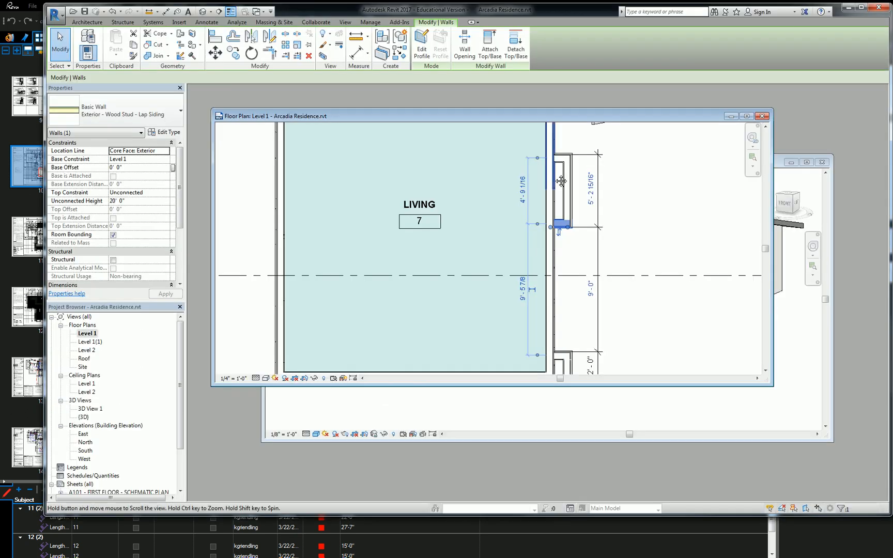
Edit the dimension string's witness lines to add the kitchen's exterior wall above the bump-out
middle_drag(562, 180, 547, 250)
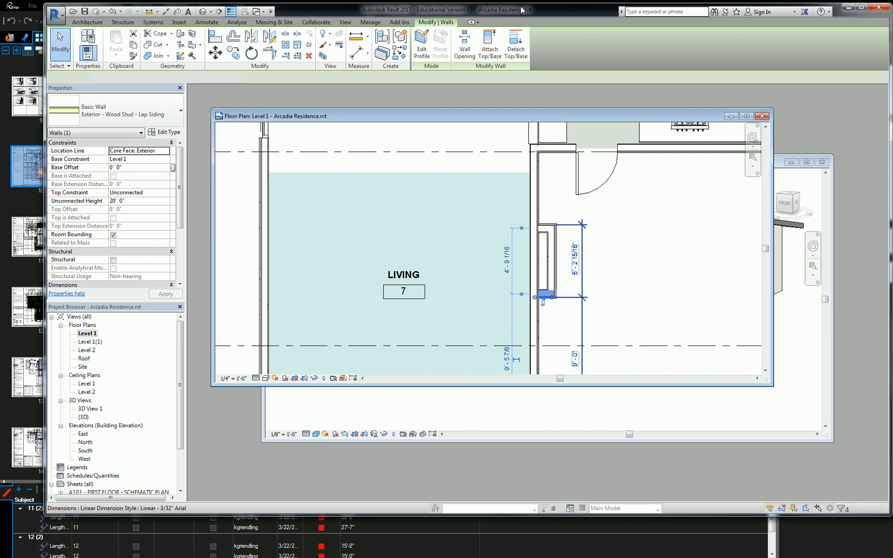
click(543, 302)
click(538, 46)
click(667, 240)
click(667, 240)
Set the bump-out's upper wall 7' from the kitchen's exterior wall
click(549, 227)
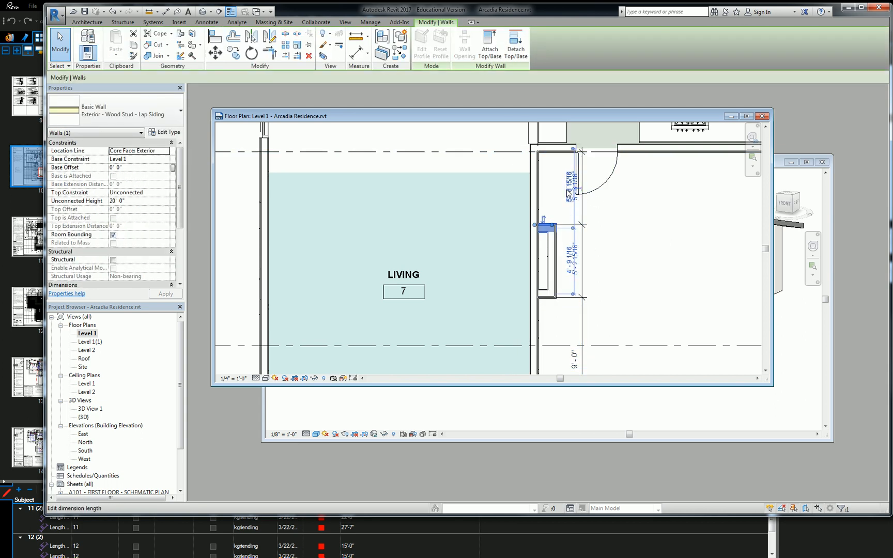
scroll(570, 195, up, 3)
click(583, 199)
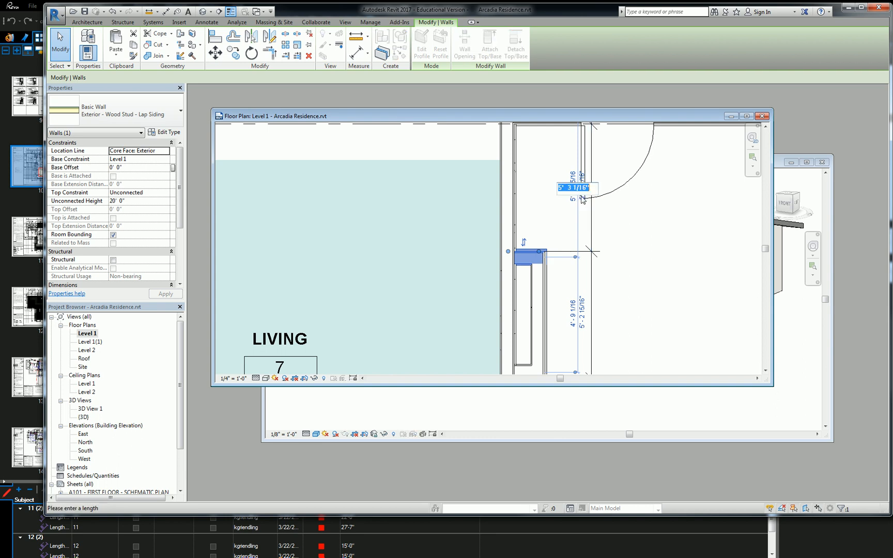
text(7)
key(Return)
scroll(622, 245, down, 2)
key(Escape)
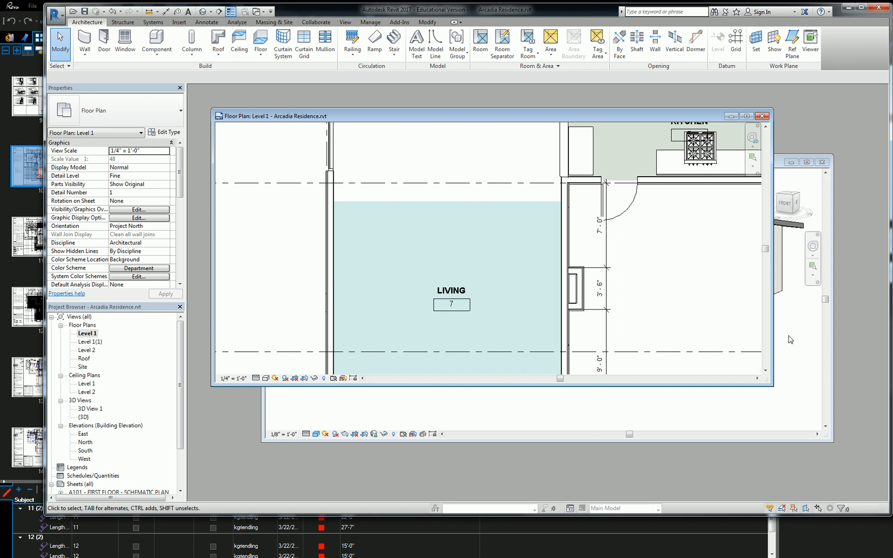
Inspect the living room's new lap-siding corner and bump-out walls in the 3D view
click(789, 340)
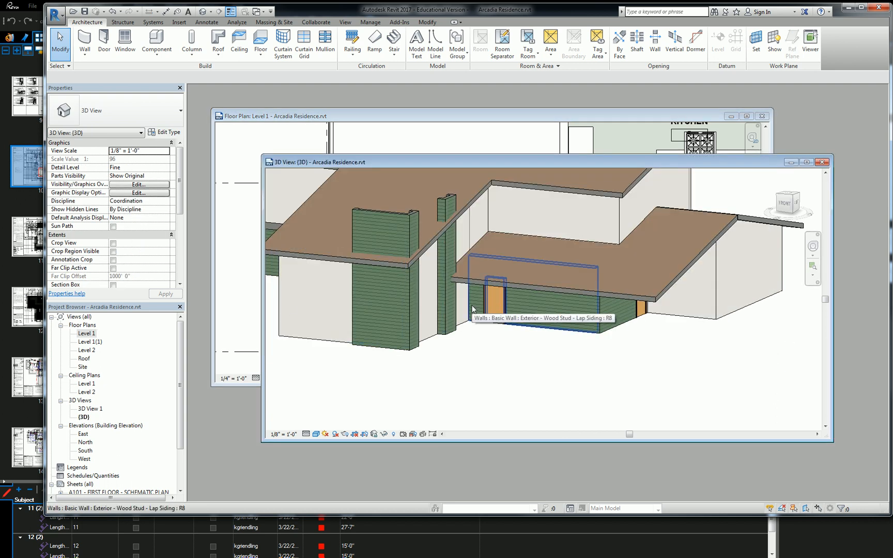
scroll(423, 295, up, 5)
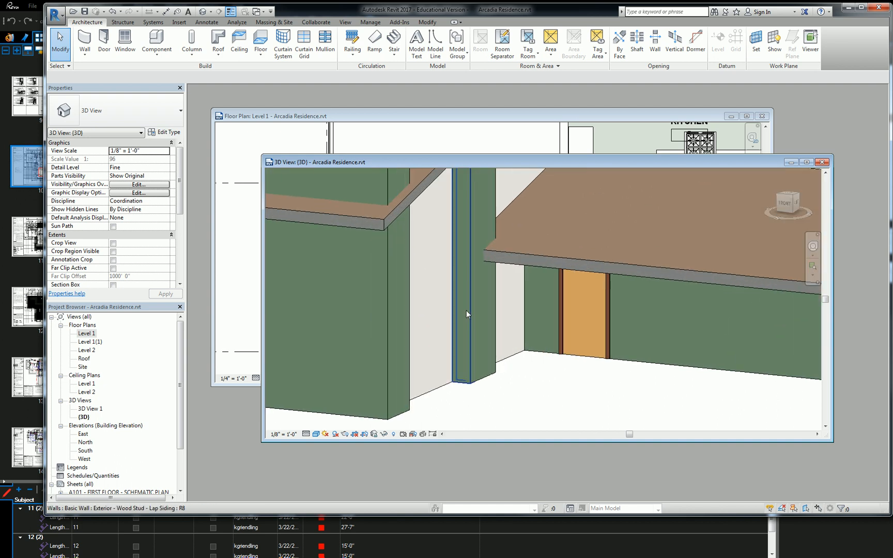
click(481, 326)
shift+middle_drag(480, 331, 437, 337)
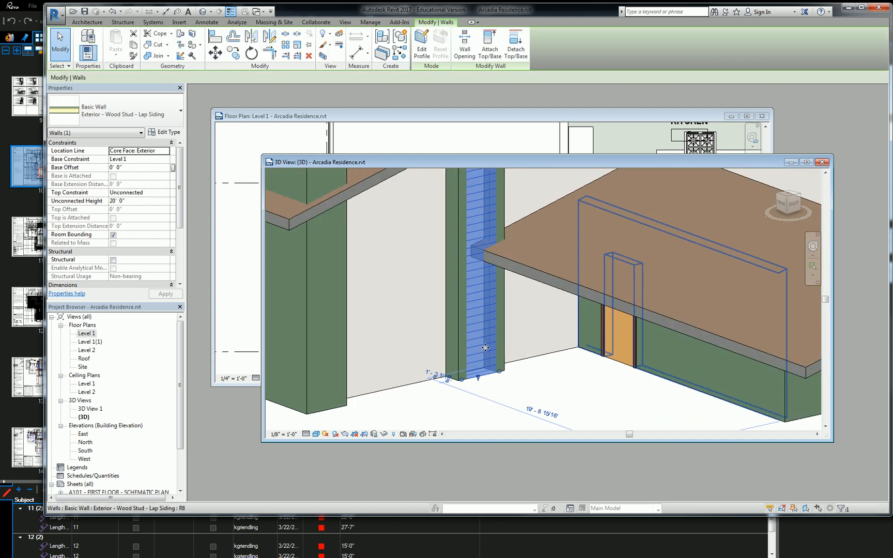
click(431, 389)
Switch to Revu and examine the West Elevation on page 17
key(alt+Tab)
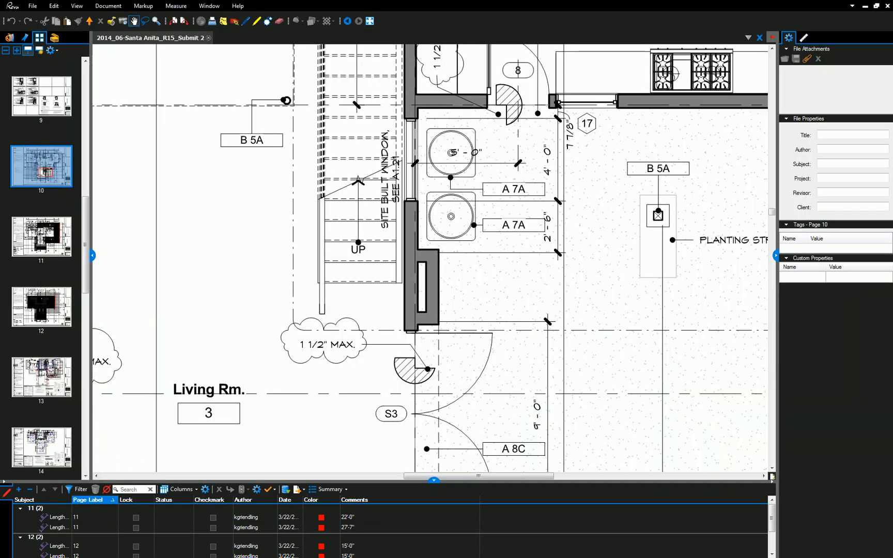
scroll(57, 308, down, 5)
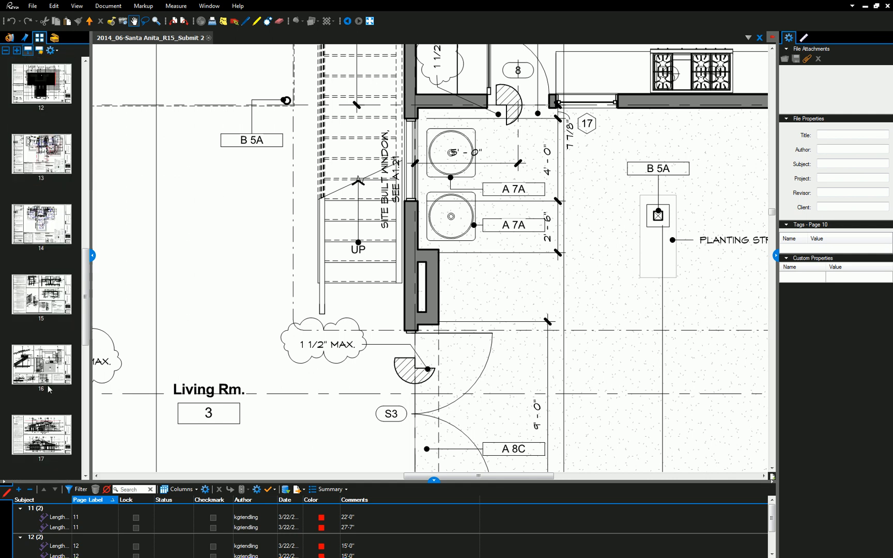
click(47, 432)
scroll(166, 356, down, 3)
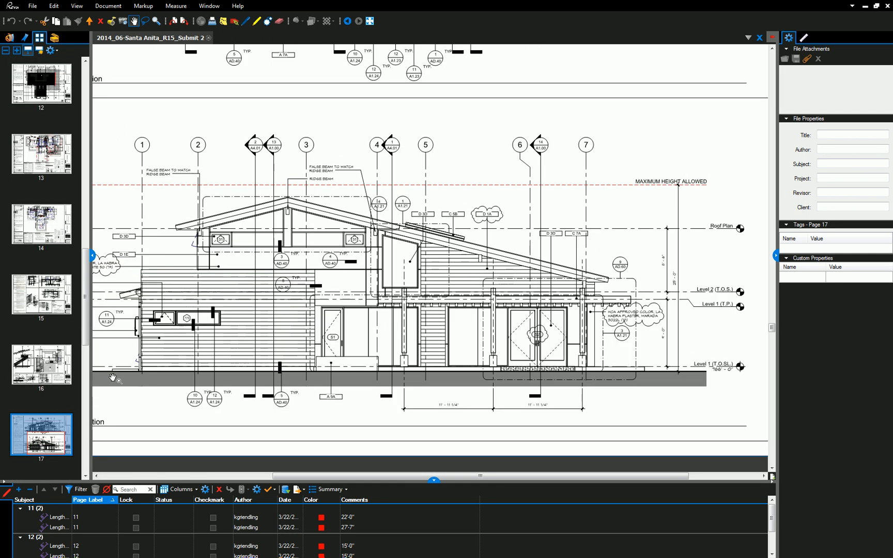
scroll(347, 293, down, 1)
drag(347, 293, 380, 262)
scroll(45, 380, down, 3)
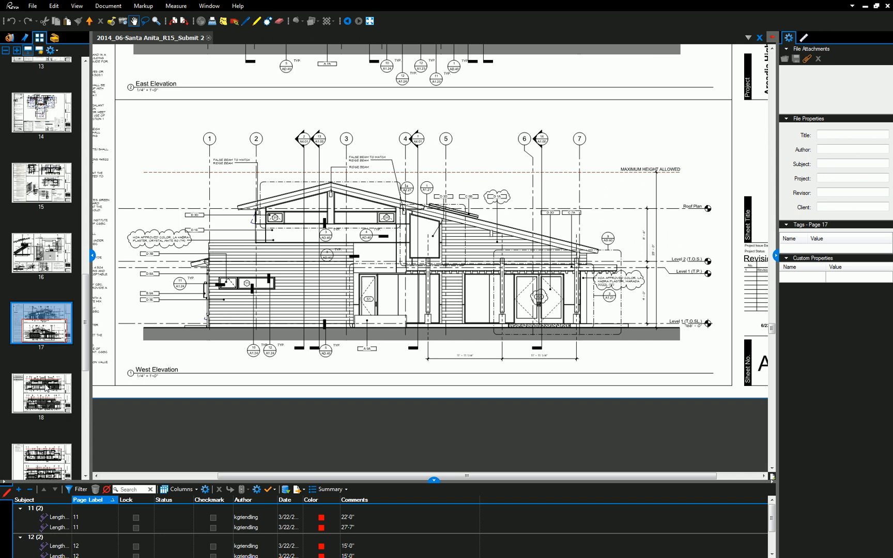
Check the elevations on page 18 and the S3 double-door wall in page 17's East Elevation, and return to Revit
click(49, 385)
scroll(421, 245, down, 2)
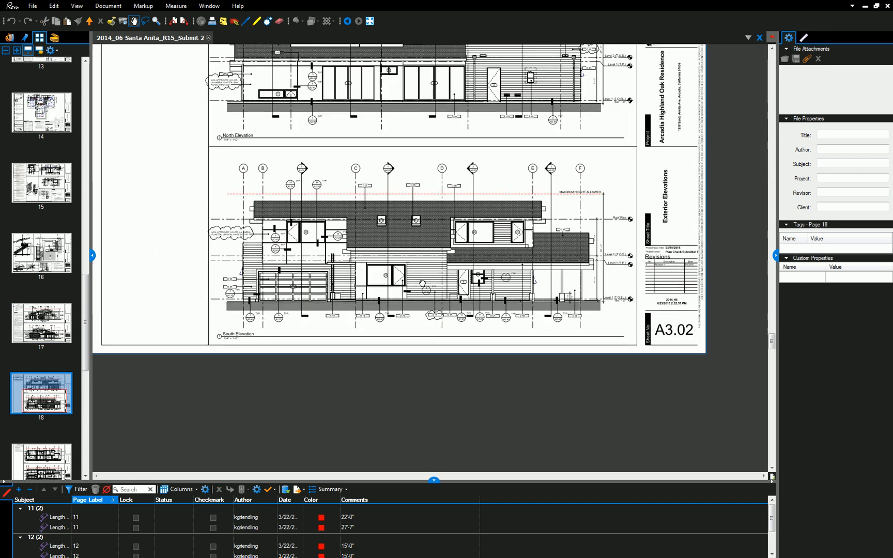
drag(436, 151, 426, 244)
click(39, 316)
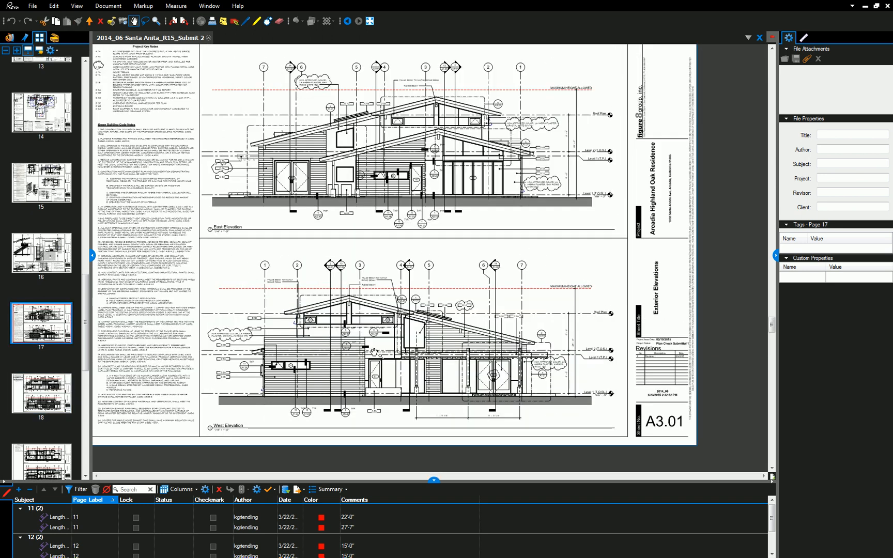
scroll(323, 180, up, 6)
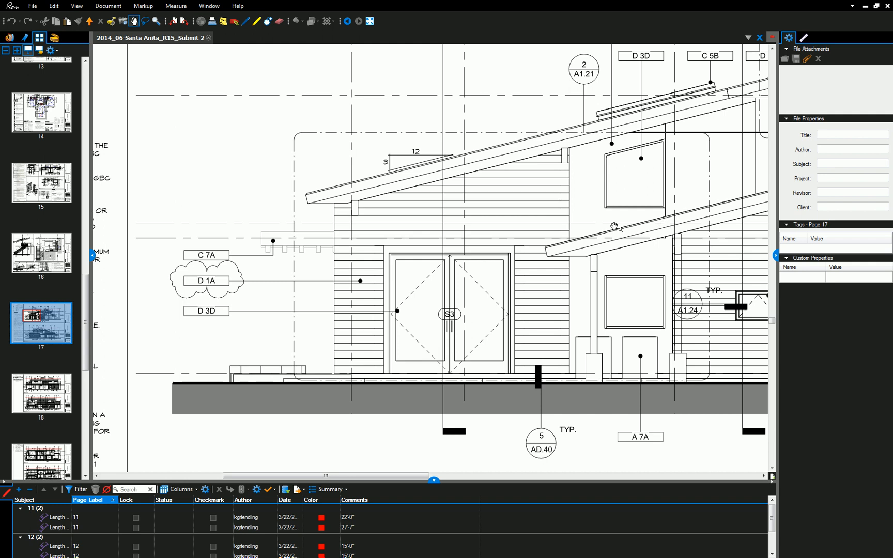
key(alt+Tab)
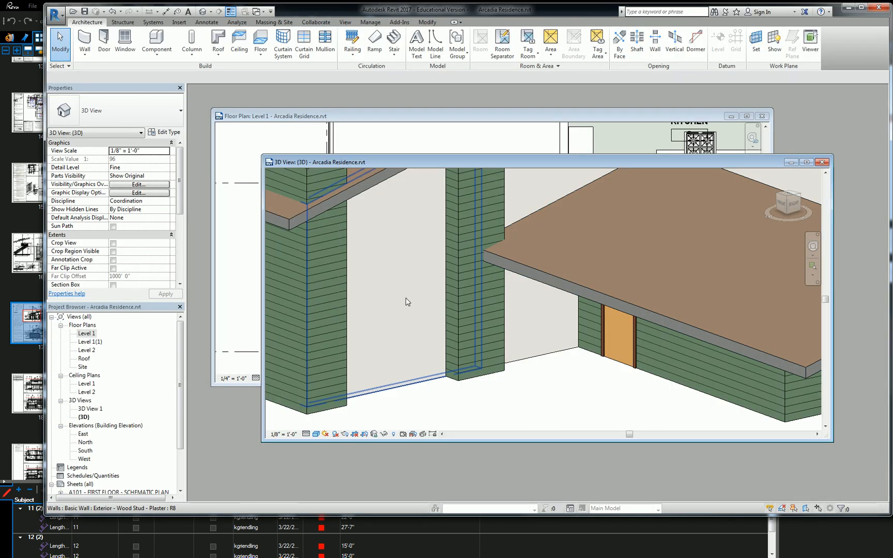
In the Level 1 floor plan, draw an Exterior - Wood Stud - Lap Siding wall from the upper bump-out's outer corner down to the corner bump-out
click(360, 137)
scroll(495, 259, up, 5)
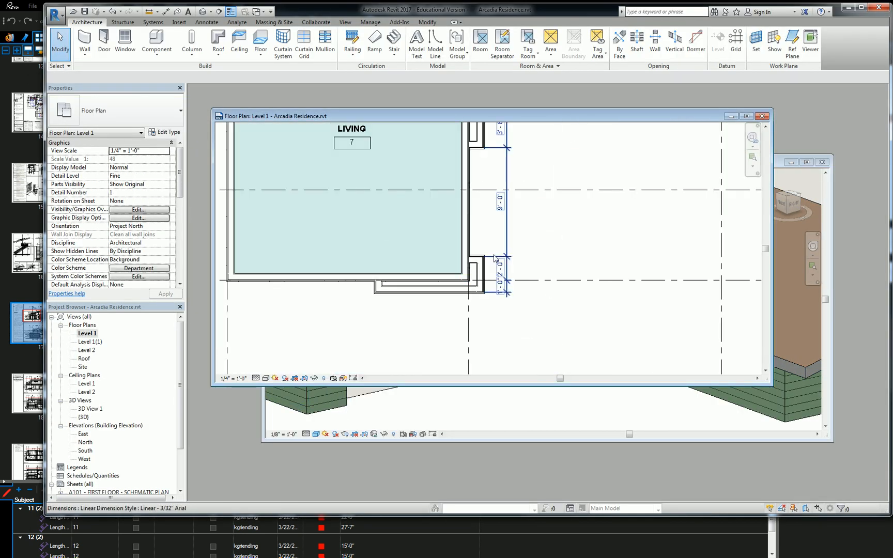
key(w)
key(a)
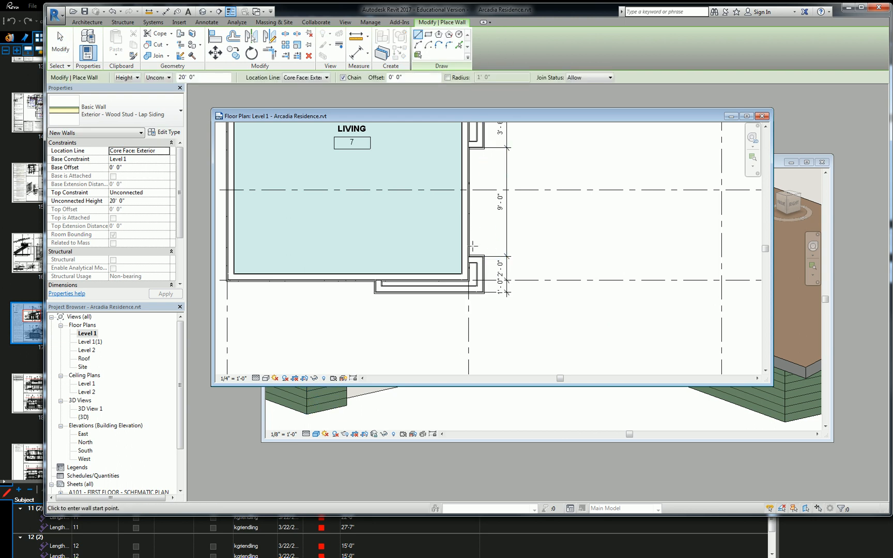
click(484, 148)
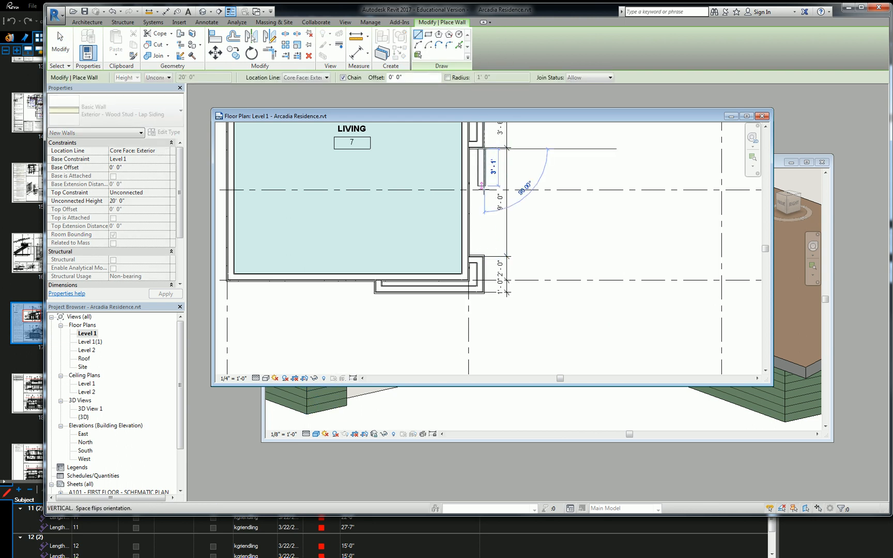
key(Escape)
key(Escape)
Align the new connecting wall's exterior face with the upper bump-out's exterior face
scroll(483, 137, up, 4)
key(a)
key(l)
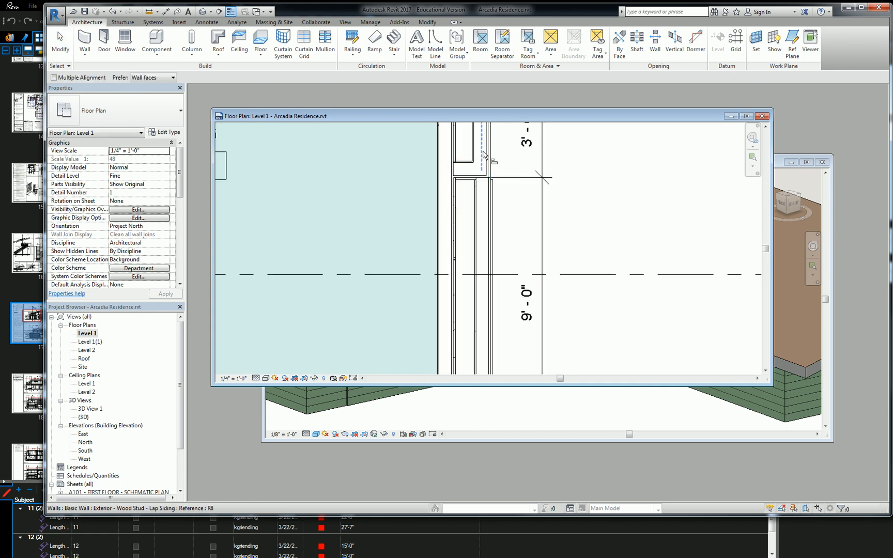
key(Escape)
Set the connecting wall's base offset to 8' and check the opening below it in the 3D view
click(487, 204)
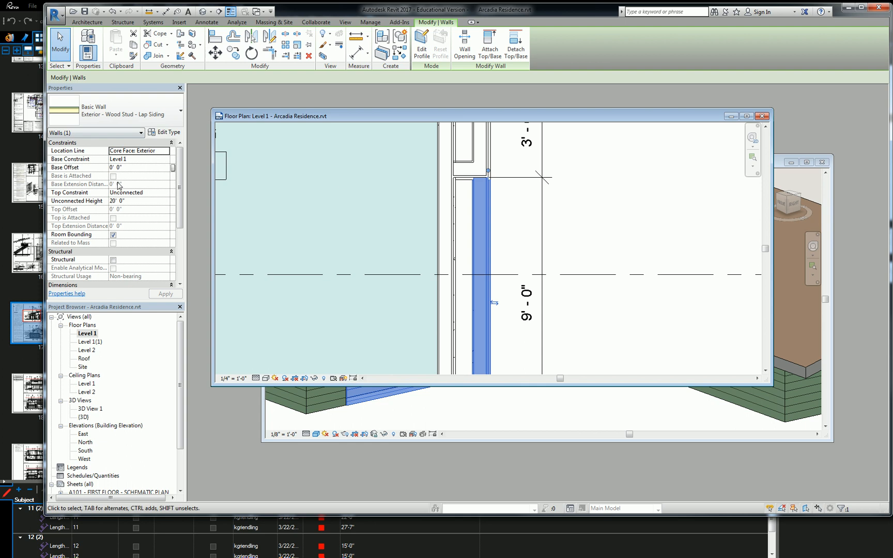
click(156, 168)
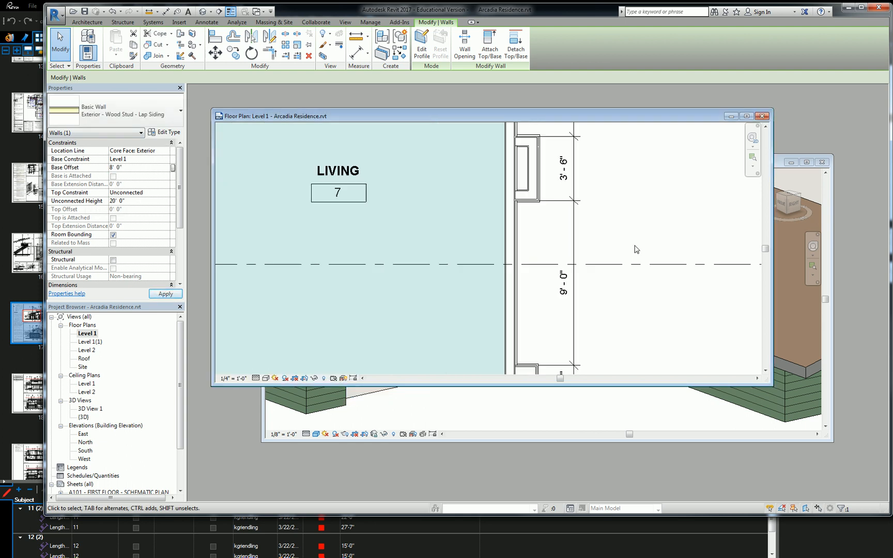
scroll(635, 245, down, 3)
click(721, 402)
shift+middle_drag(455, 321, 373, 221)
key(Escape)
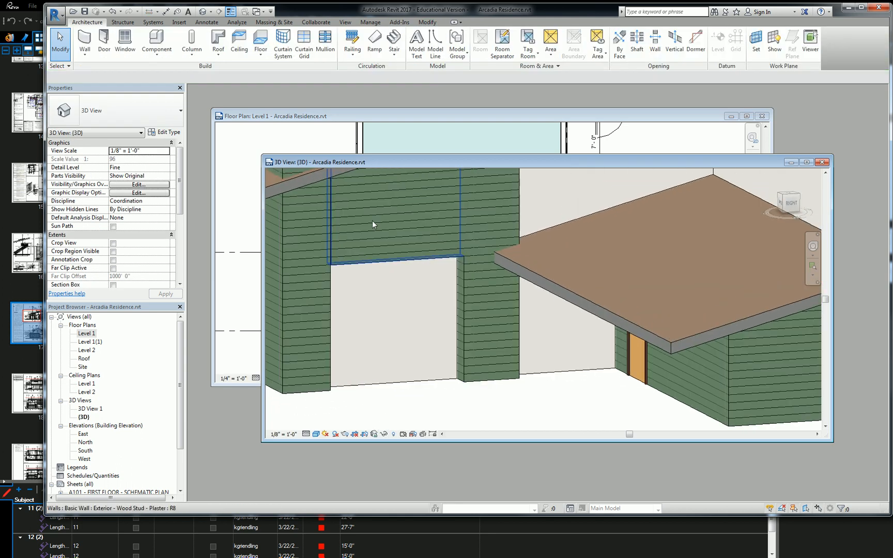
Compare the raised wall in the Level 1 floor plan and the 3D view where it meets the corner bump-out
click(465, 139)
scroll(509, 184, down, 3)
scroll(551, 256, up, 4)
click(584, 416)
scroll(316, 238, up, 1)
scroll(316, 238, up, 3)
click(354, 294)
scroll(355, 295, down, 2)
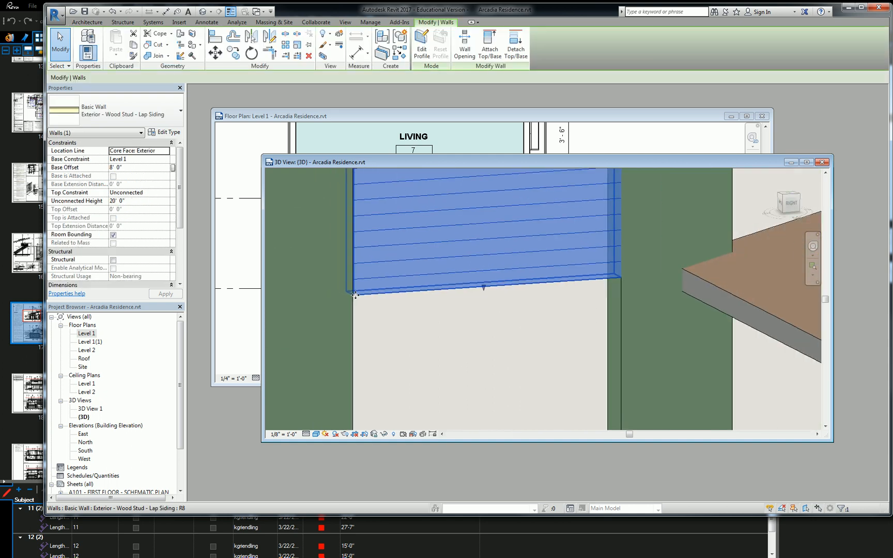
Examine the raised wall's lower end against the corner bump-out at close range in the 3D view
scroll(355, 295, down, 5)
scroll(361, 327, up, 3)
scroll(359, 324, up, 3)
drag(357, 320, 353, 320)
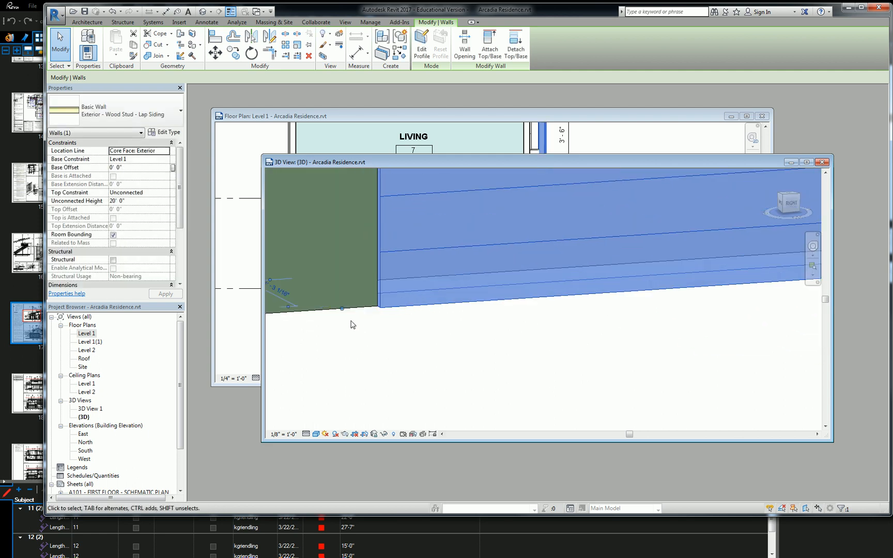
scroll(384, 305, down, 1)
click(371, 310)
scroll(394, 304, down, 7)
scroll(404, 206, up, 4)
scroll(411, 228, up, 2)
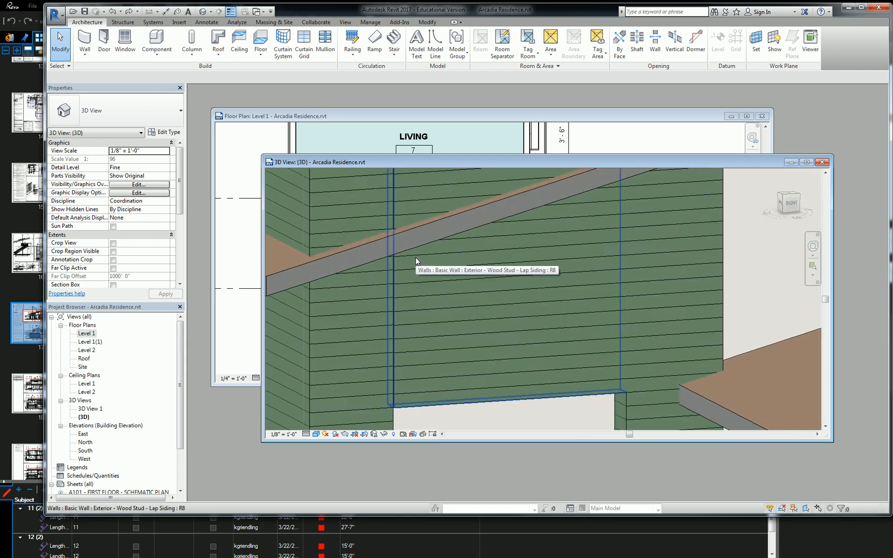
scroll(349, 306, down, 1)
scroll(349, 305, up, 1)
middle_drag(381, 334, 407, 228)
scroll(414, 297, up, 9)
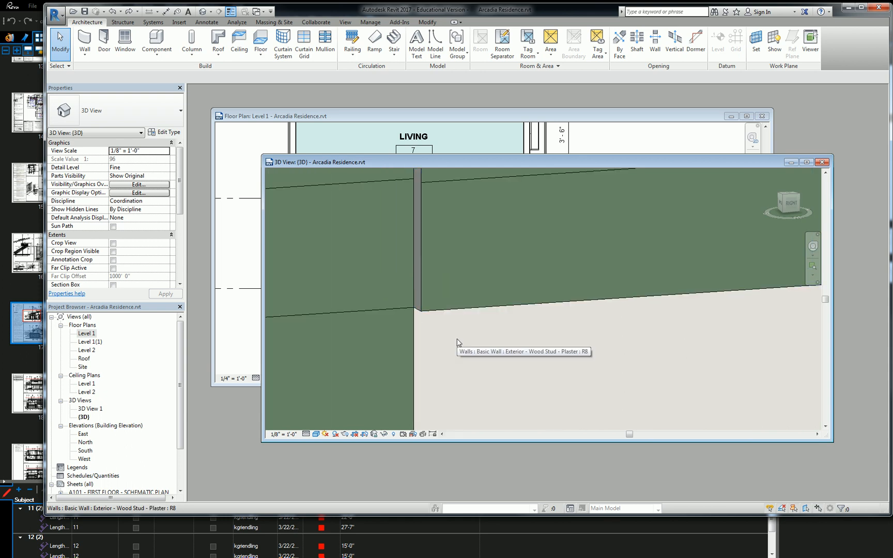
Try to align the raised wall with the edge of the corner bump-out in the 3D view
key(a)
key(l)
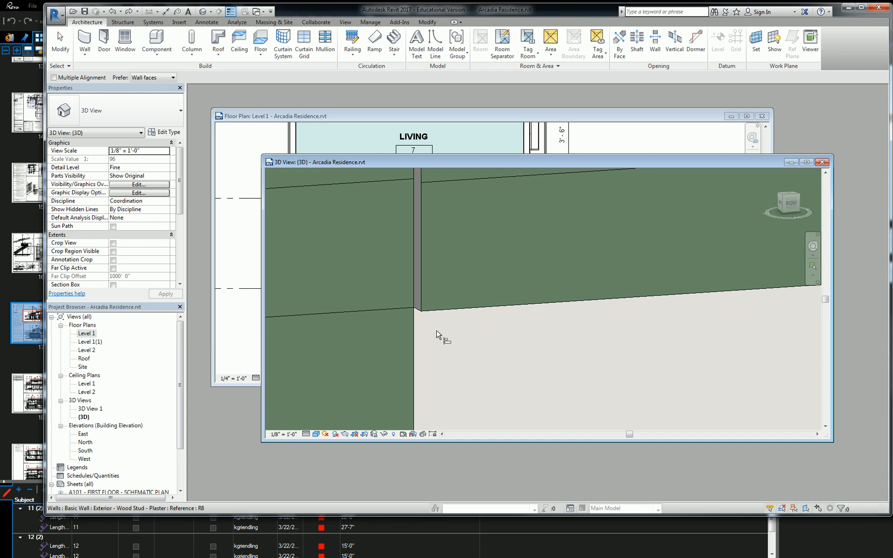
click(413, 325)
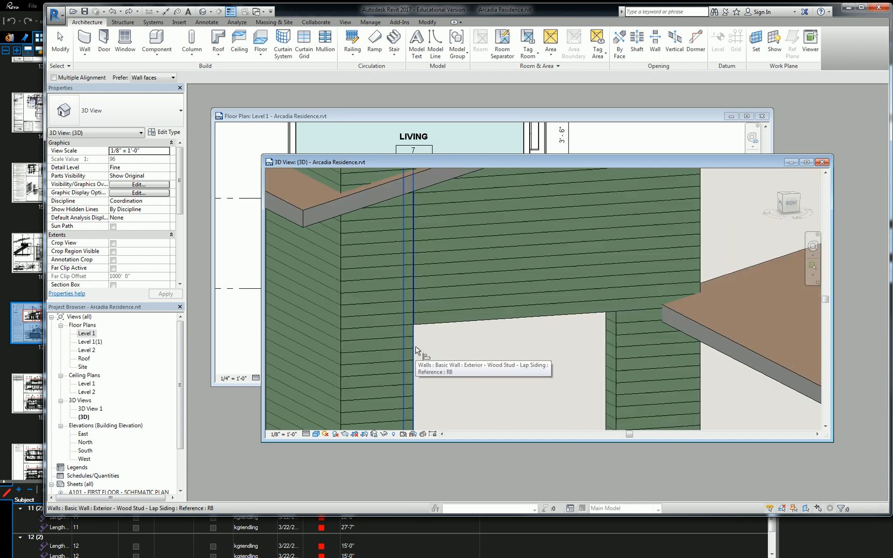
scroll(414, 331, down, 4)
scroll(413, 336, up, 5)
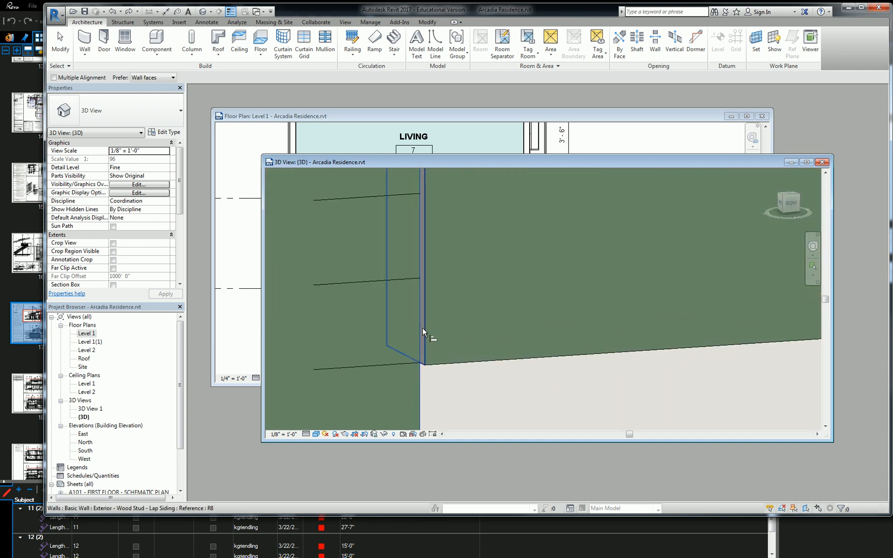
key(Escape)
key(Escape)
click(426, 342)
scroll(425, 341, down, 7)
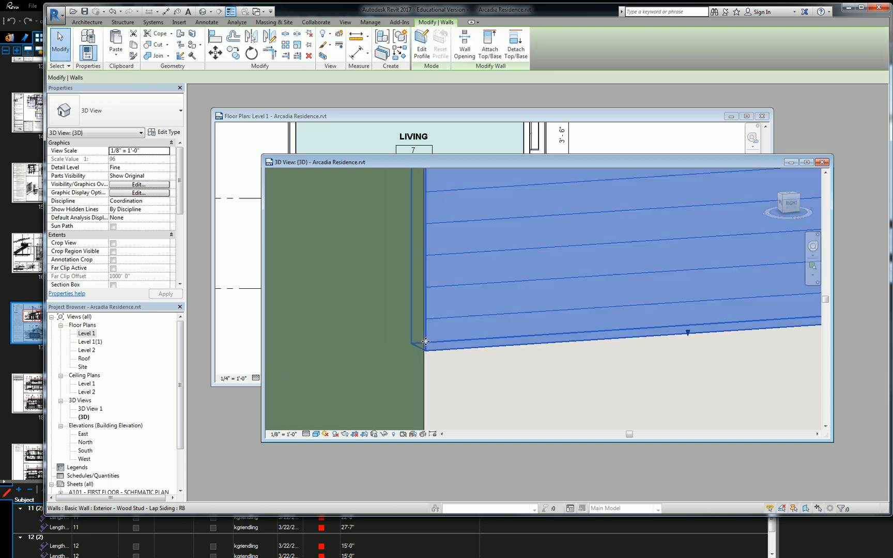
scroll(434, 278, up, 2)
scroll(436, 278, down, 3)
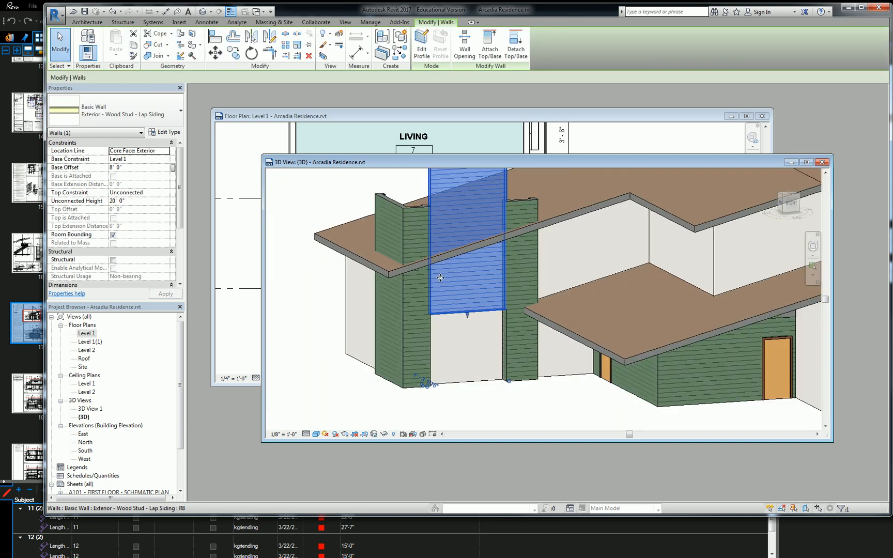
click(256, 254)
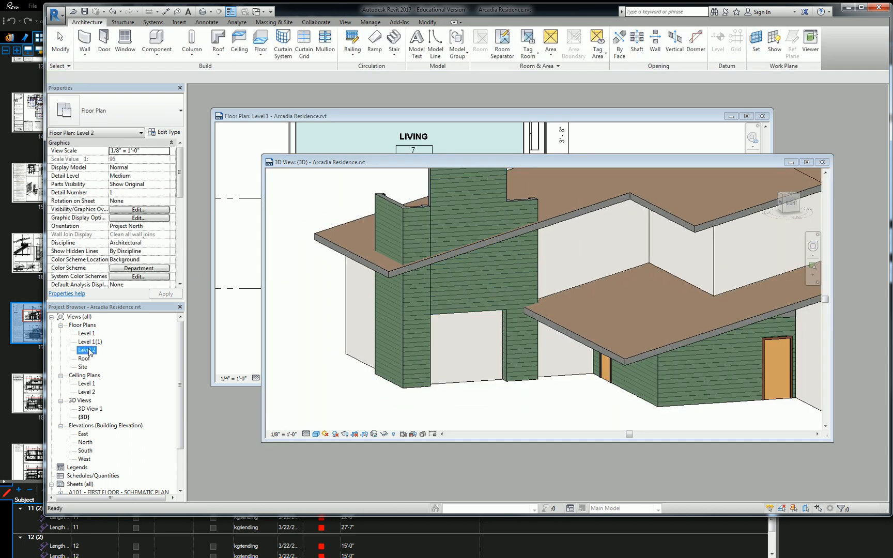
In the Level 2 floor plan, align the raised wall's exterior face with the corner bump-out's exterior face
double_click(86, 350)
scroll(547, 352, up, 5)
scroll(547, 351, up, 5)
scroll(535, 306, down, 3)
key(Escape)
key(l)
scroll(535, 325, up, 2)
click(538, 354)
click(545, 251)
scroll(545, 250, down, 2)
scroll(547, 253, down, 2)
middle_drag(559, 239, 554, 291)
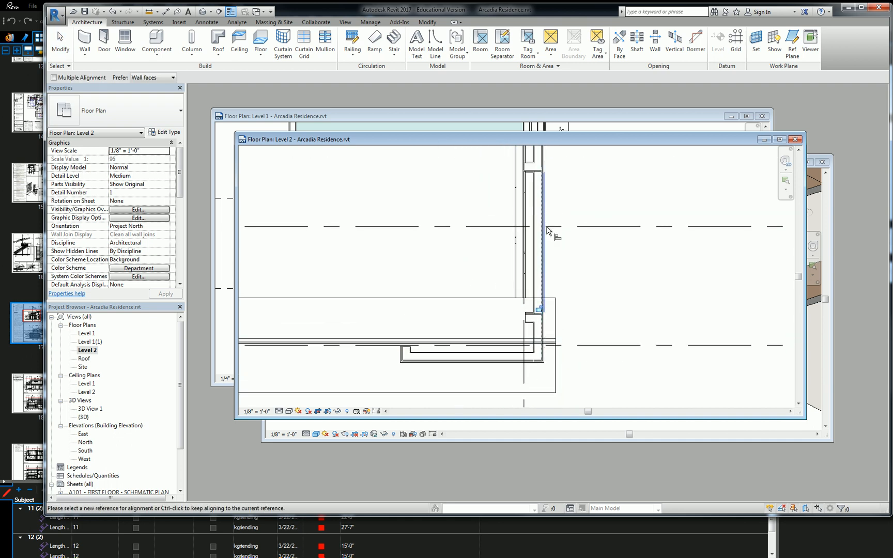
middle_drag(562, 214, 563, 350)
scroll(538, 310, up, 5)
key(Escape)
key(Escape)
scroll(541, 306, down, 4)
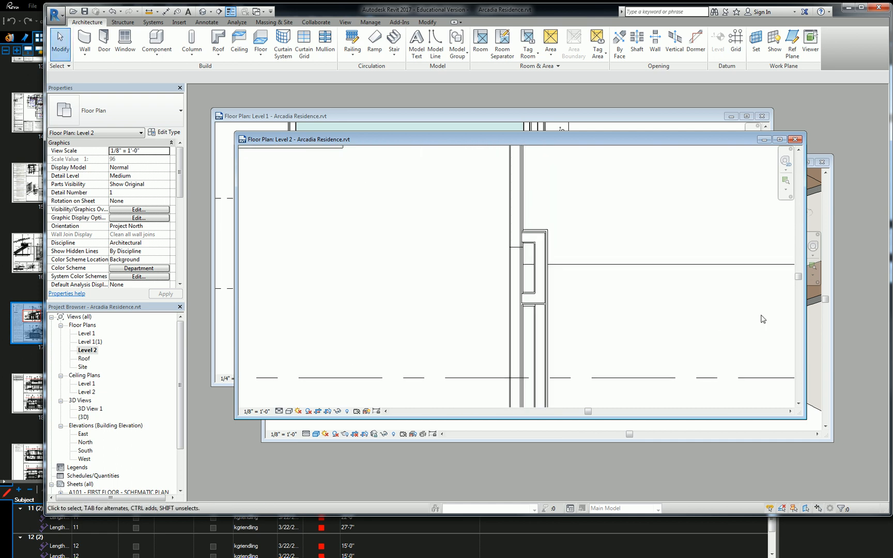
In the 3D view, attach the tops of the corner, bump-out and raised lap-siding walls to the upper roof they pass through
click(829, 273)
middle_drag(561, 282, 600, 283)
middle_drag(477, 235, 493, 281)
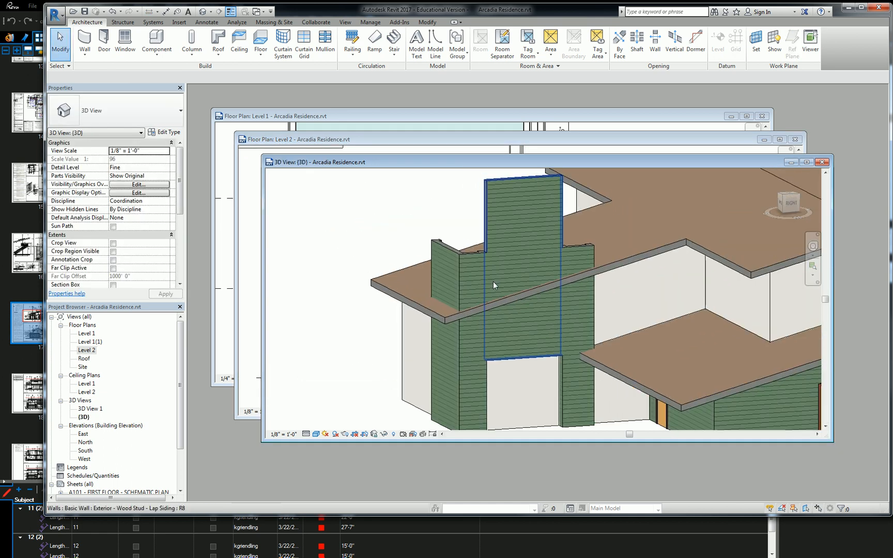
click(590, 251)
shift+middle_drag(590, 253, 586, 279)
ctrl+click(576, 271)
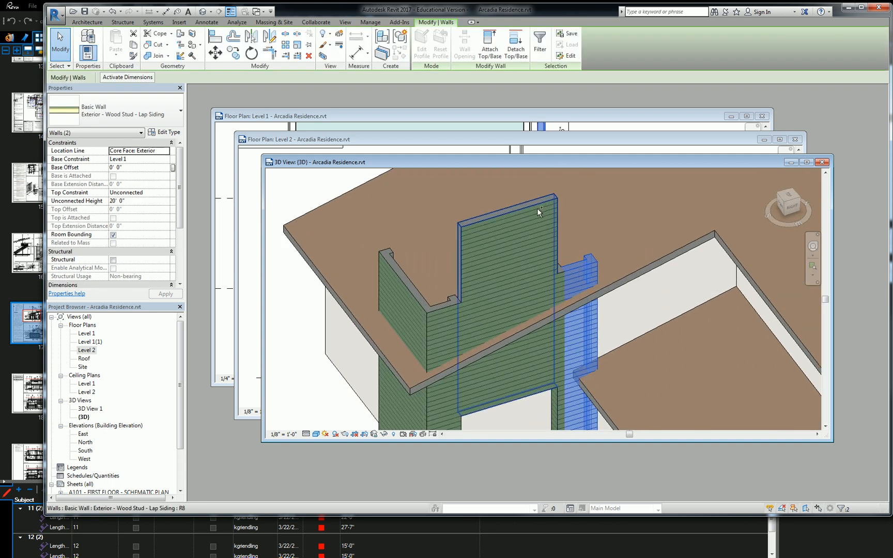
ctrl+click(537, 212)
ctrl+click(560, 278)
ctrl+click(447, 300)
ctrl+click(394, 252)
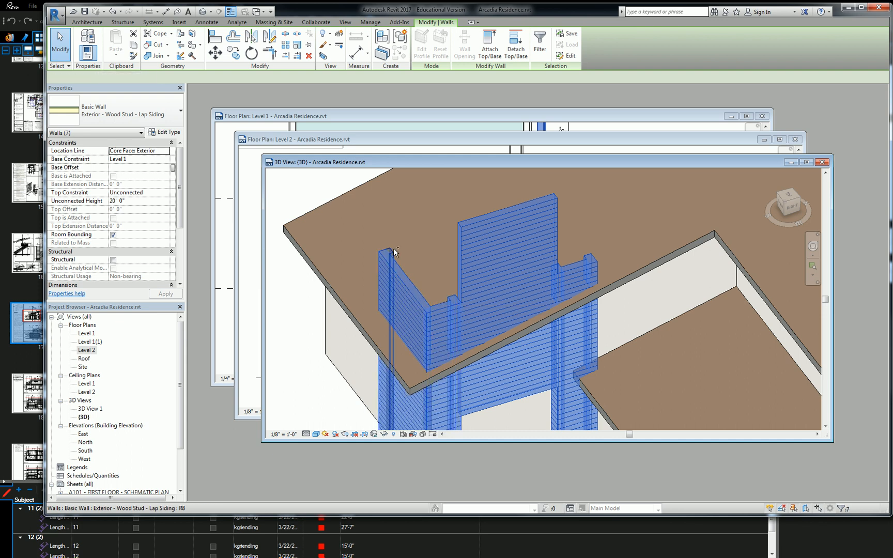
click(489, 44)
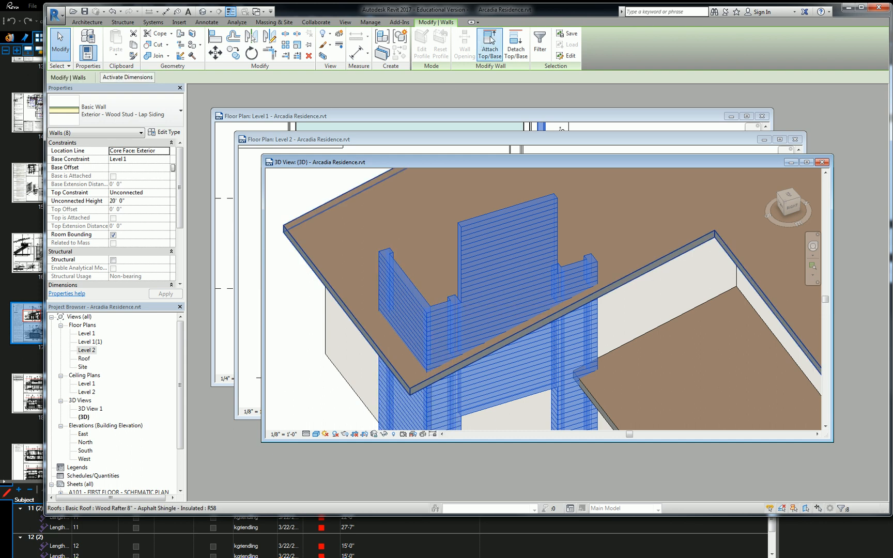
click(639, 262)
key(Escape)
scroll(627, 280, down, 3)
middle_drag(619, 360, 618, 307)
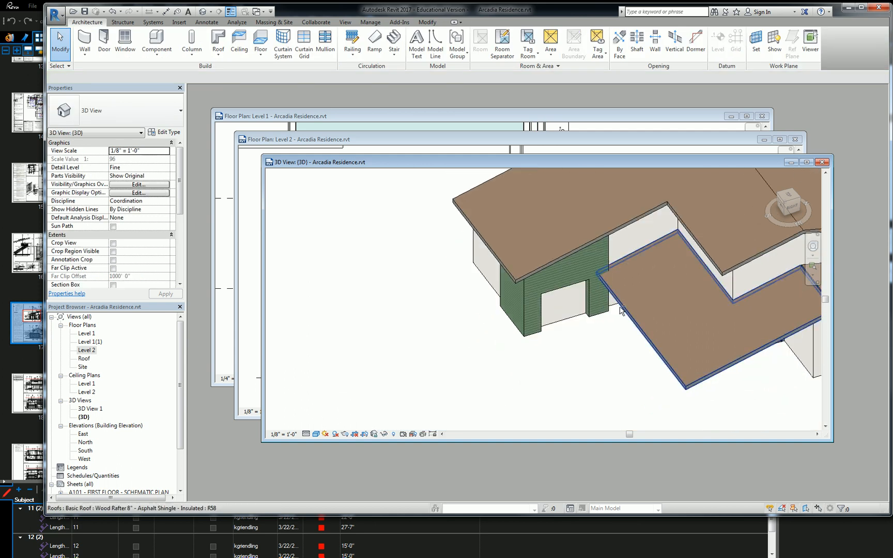
scroll(620, 310, up, 8)
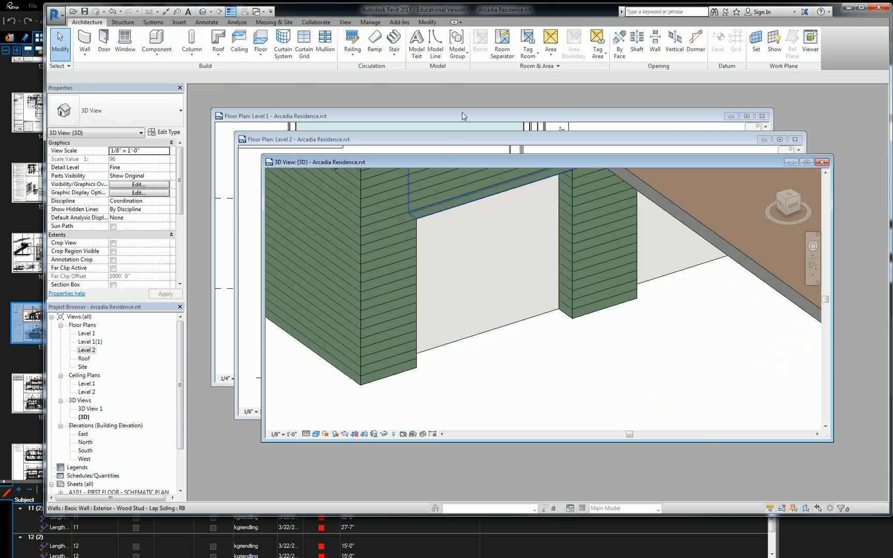
click(463, 116)
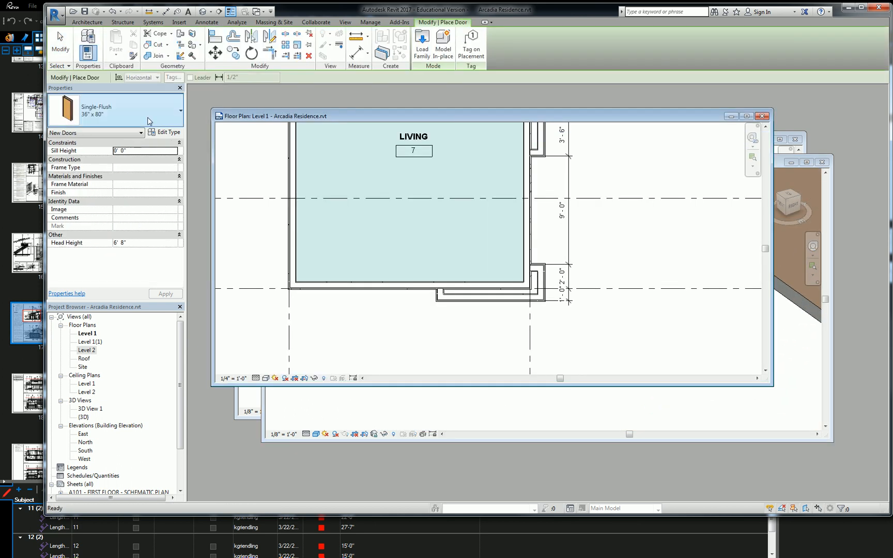
click(130, 110)
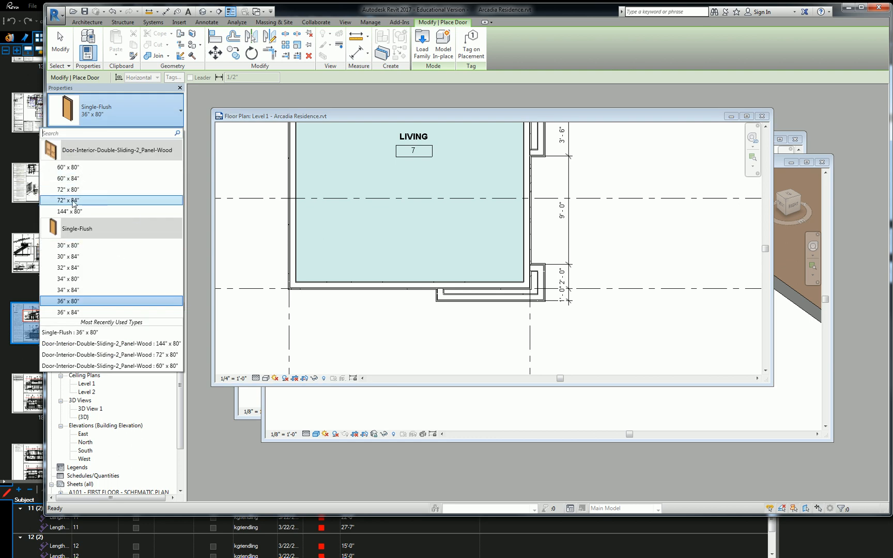
click(74, 201)
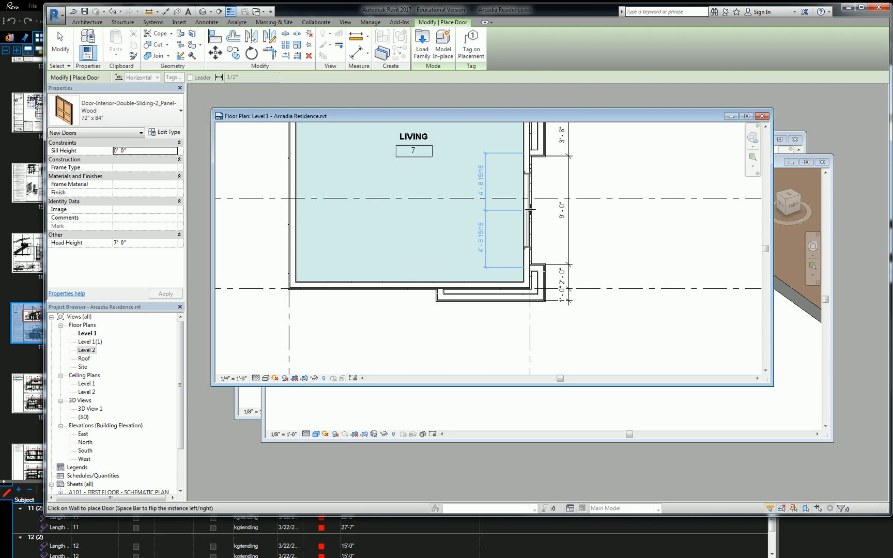
click(181, 111)
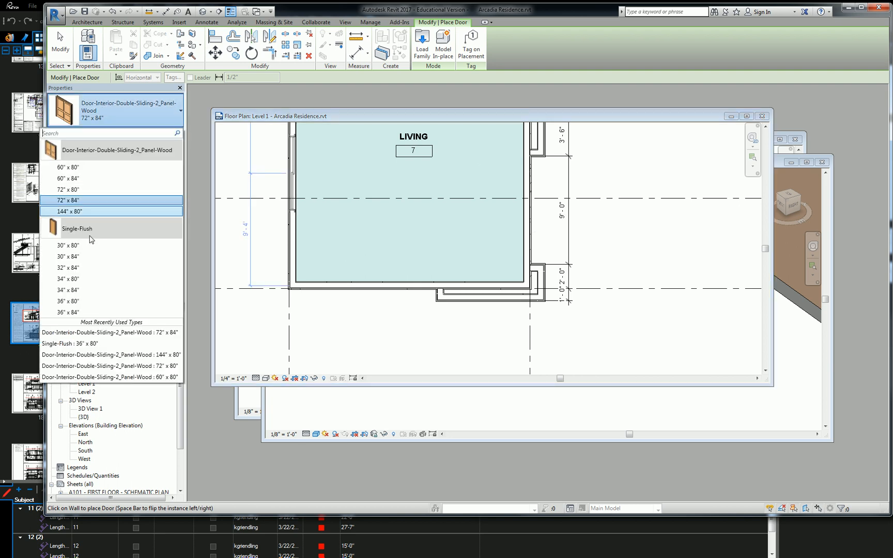
key(Escape)
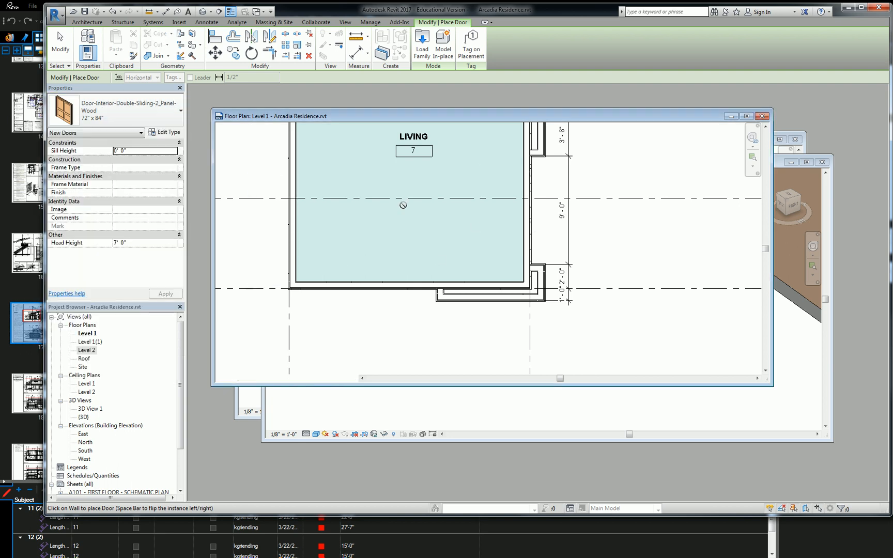
key(Escape)
In the Level 1 floor plan, mirror a copy of the raised lap-siding wall about a 45° axis through the living room's exterior corner
middle_drag(606, 228, 587, 255)
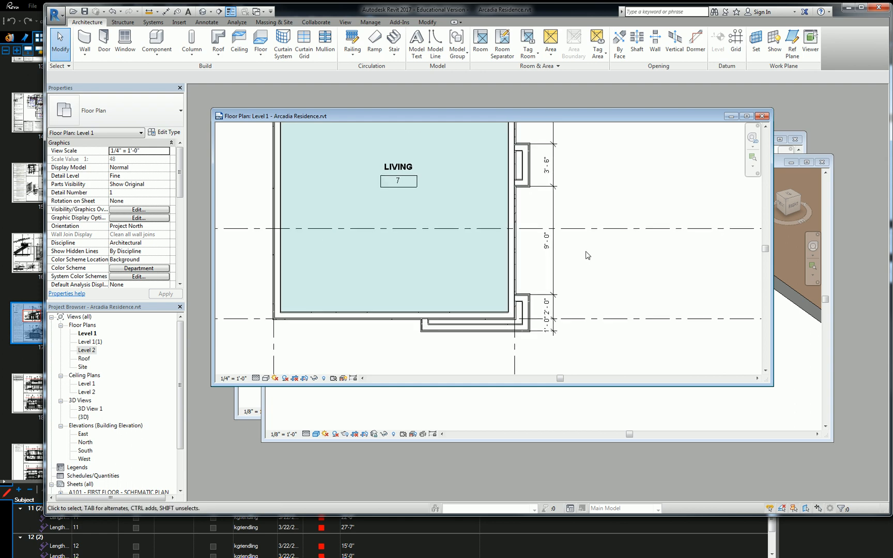
click(794, 343)
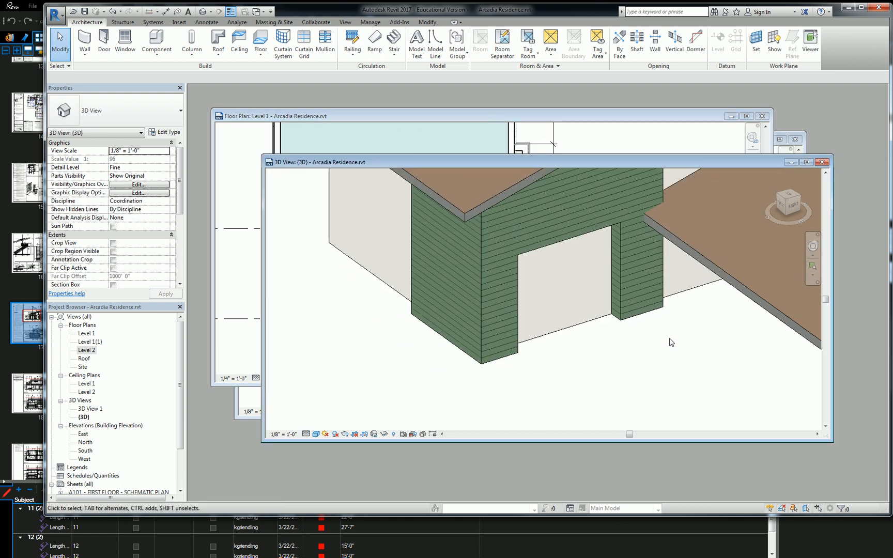
scroll(673, 337, up, 1)
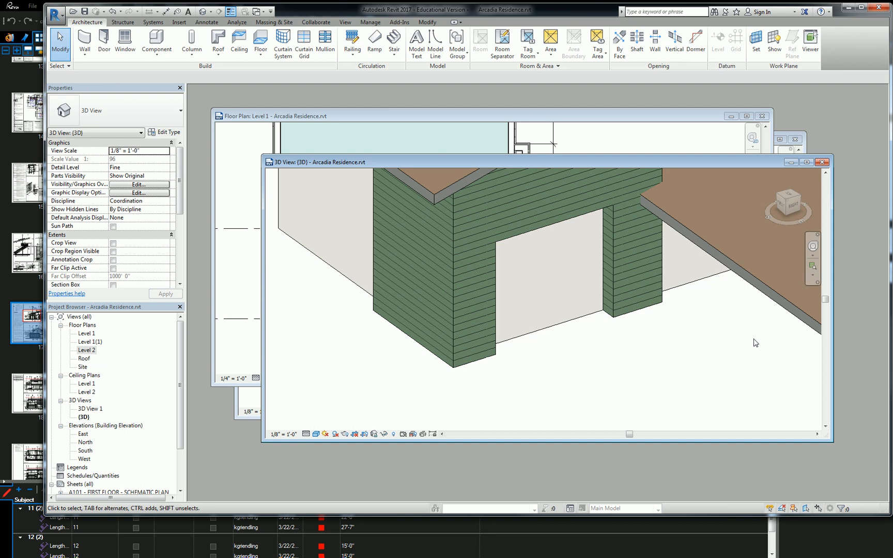
scroll(654, 281, down, 3)
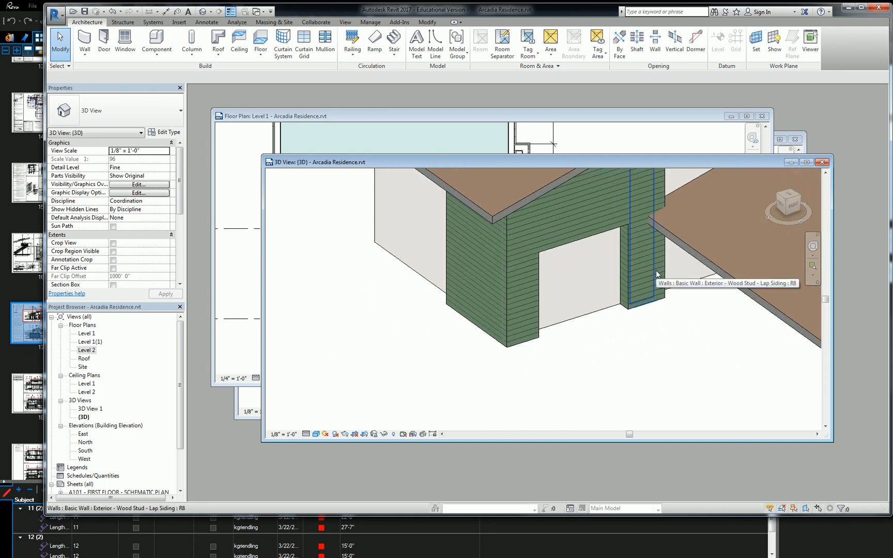
click(577, 241)
scroll(578, 240, down, 1)
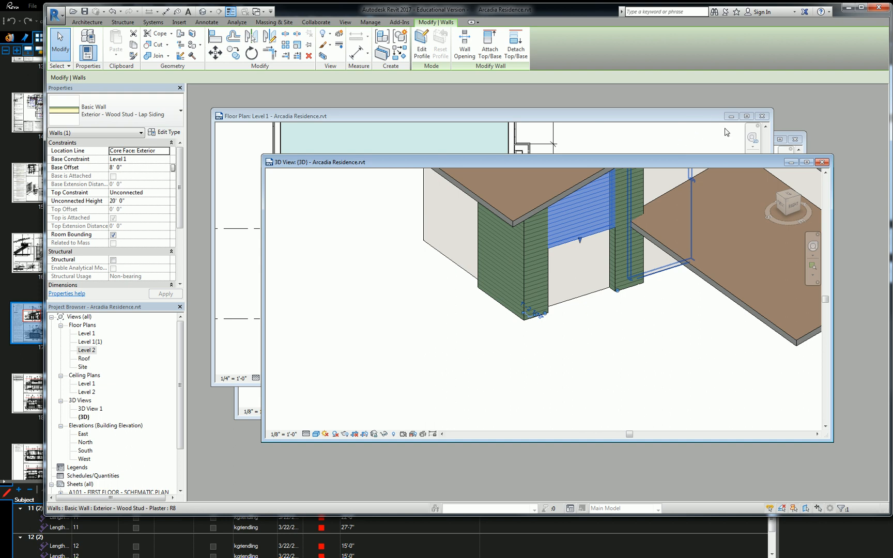
click(603, 115)
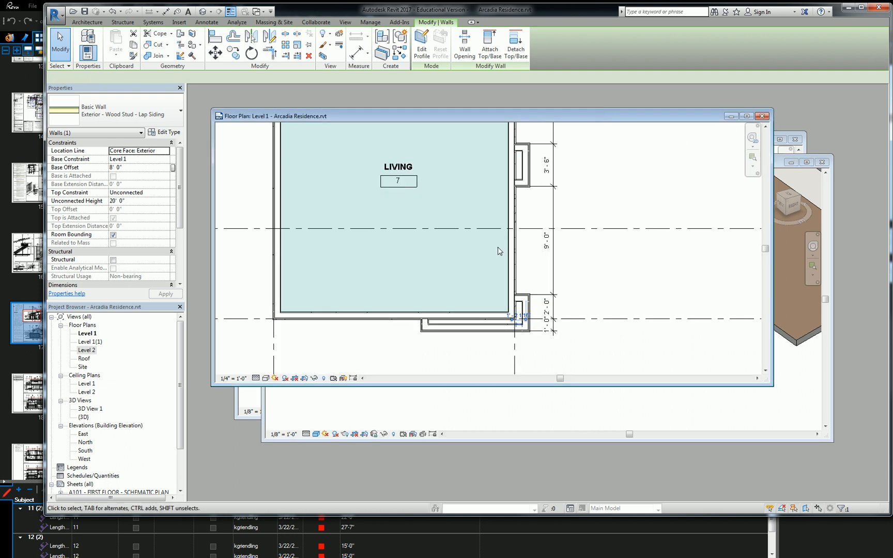
middle_drag(549, 275, 569, 259)
key(s)
key(l)
scroll(542, 279, up, 3)
key(d)
key(m)
click(541, 283)
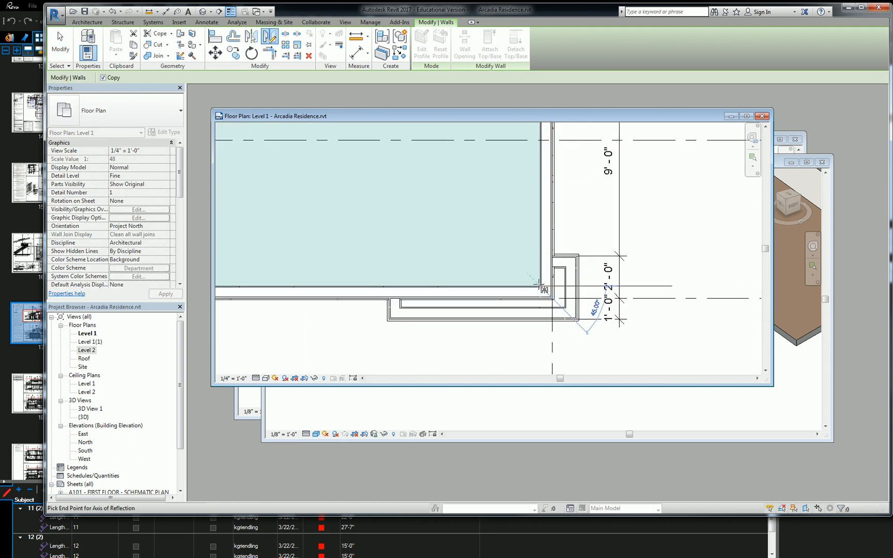
click(505, 247)
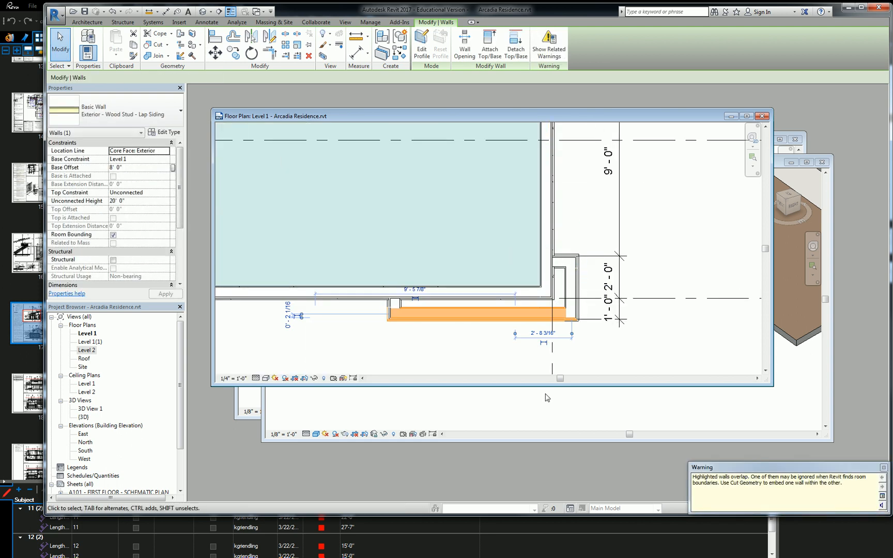
In the 3D view, shorten the mirrored raised wall so its overlapping end meets the side edge of the corner bump-out
click(551, 409)
scroll(589, 362, up, 5)
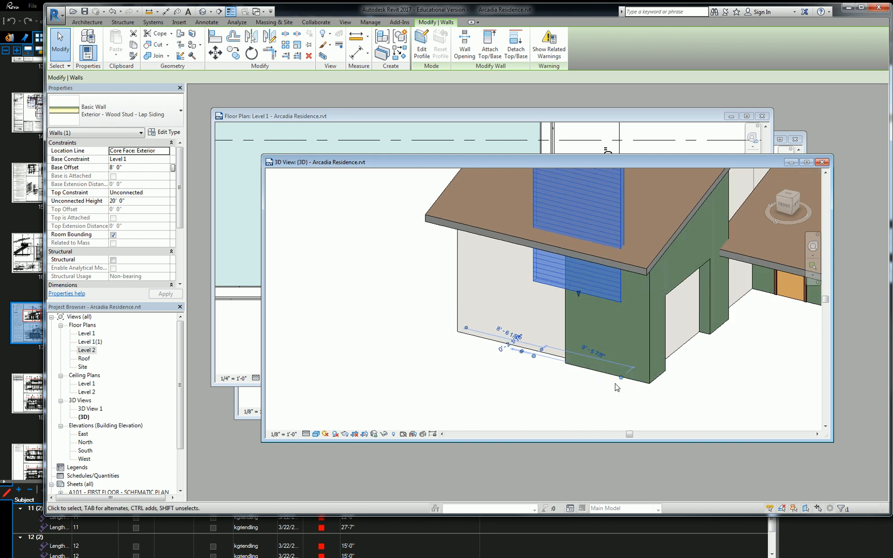
drag(621, 373, 513, 344)
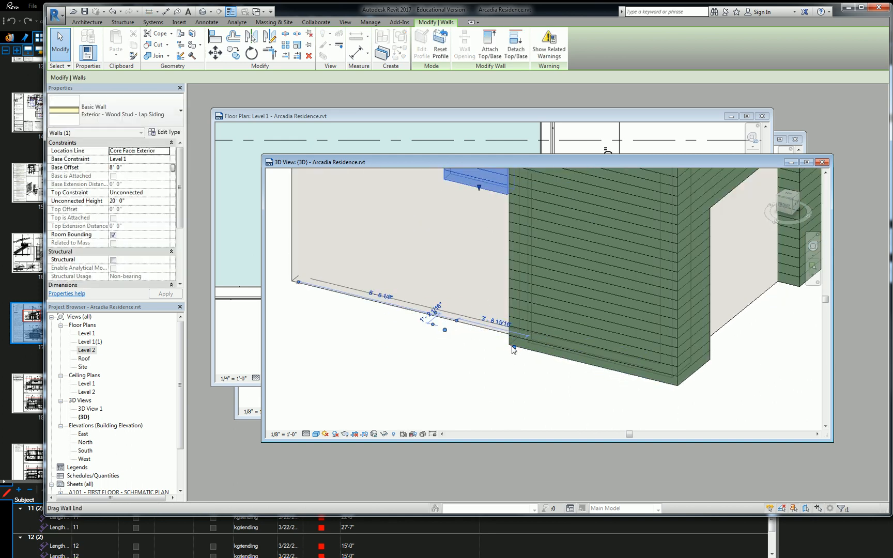
scroll(522, 339, down, 1)
scroll(524, 216, up, 2)
key(Escape)
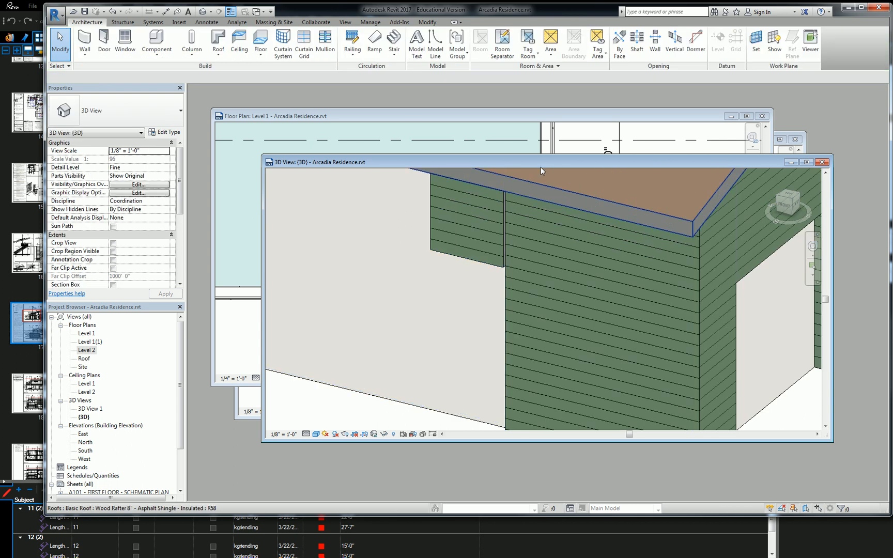
Examine the mirrored raised wall's position relative to the living room wall in the Level 2 floor plan
click(786, 135)
scroll(598, 254, down, 4)
middle_drag(553, 324, 583, 240)
scroll(558, 254, up, 4)
scroll(604, 263, down, 2)
scroll(602, 257, up, 3)
click(508, 258)
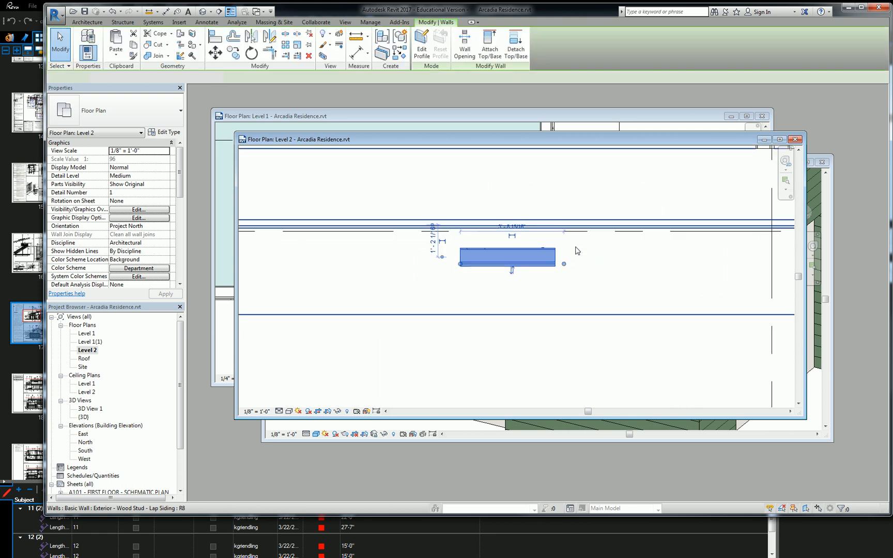
scroll(600, 428, down, 1)
click(612, 308)
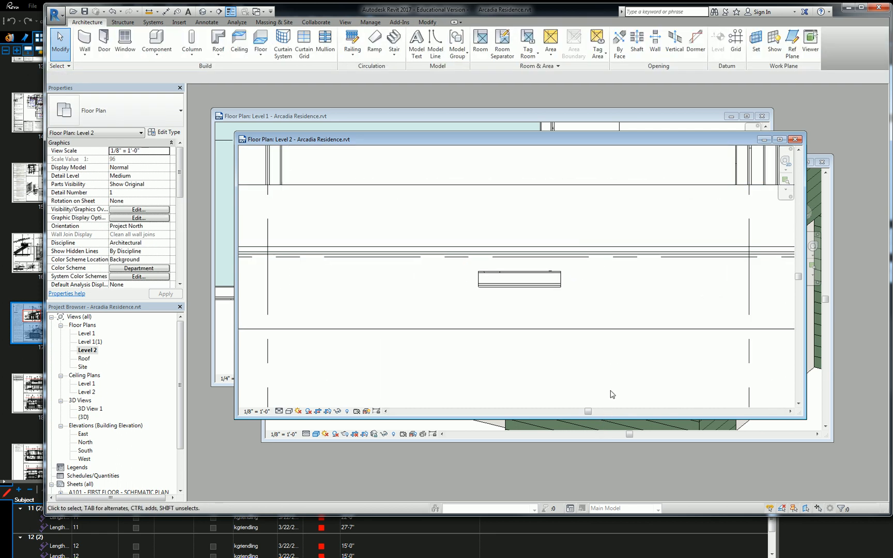
In the 3D view, align the mirrored raised wall's exterior face with the corner bump-out's exterior face
click(600, 426)
key(a)
key(l)
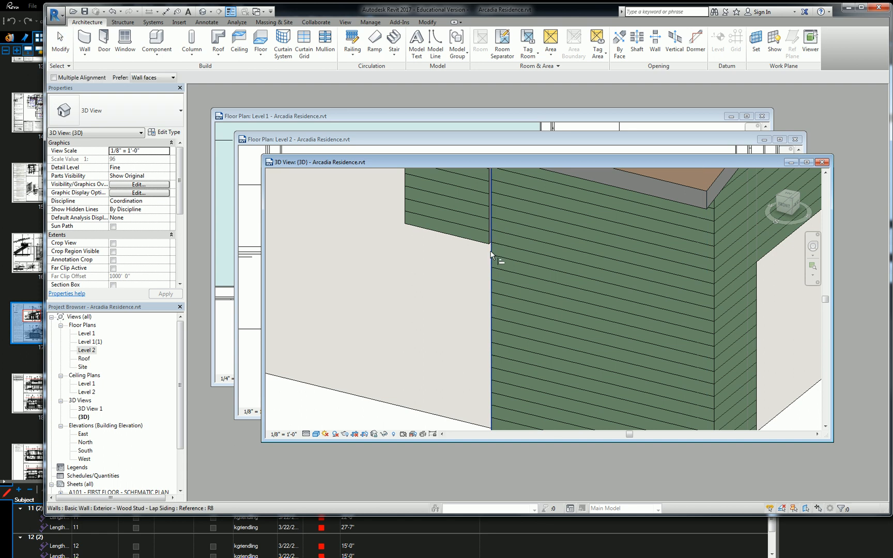
scroll(511, 268, down, 5)
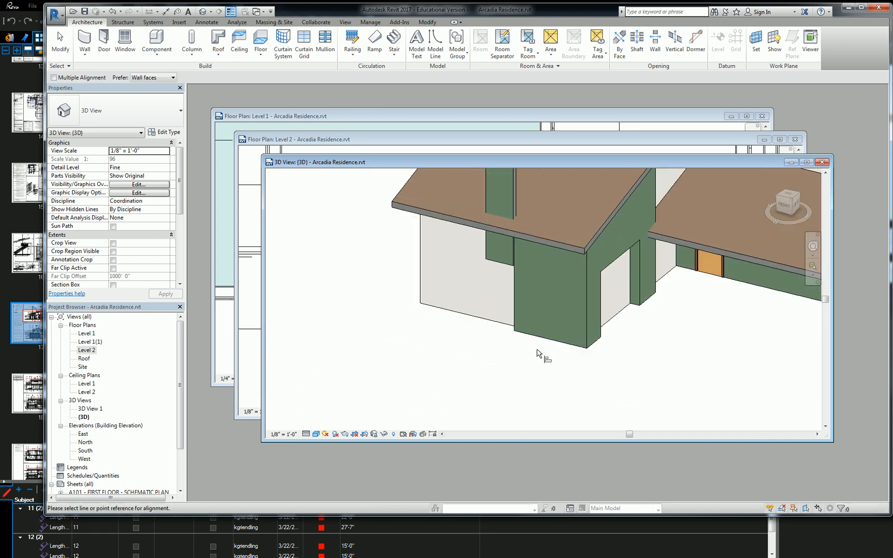
click(540, 326)
click(488, 215)
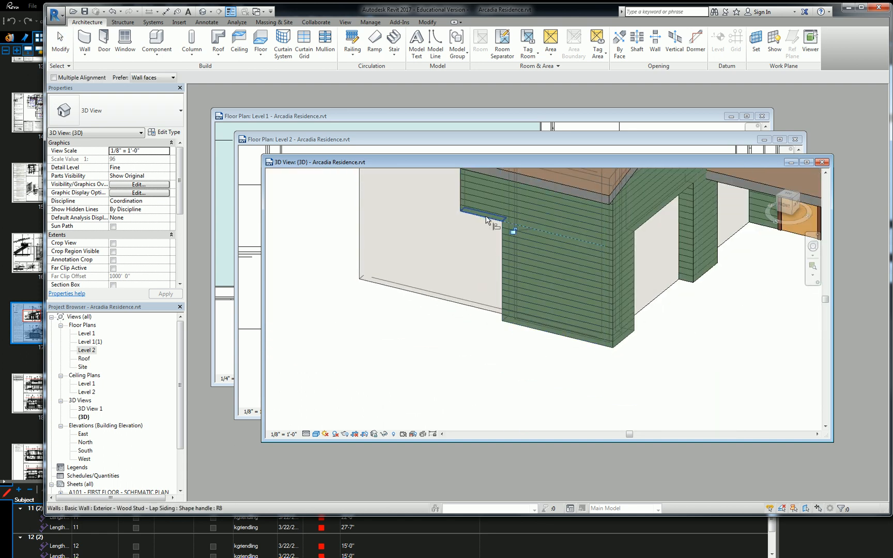
key(Escape)
Attach the top of the mirrored raised wall to the upper roof it passes through
shift+middle_drag(522, 216, 628, 317)
click(628, 318)
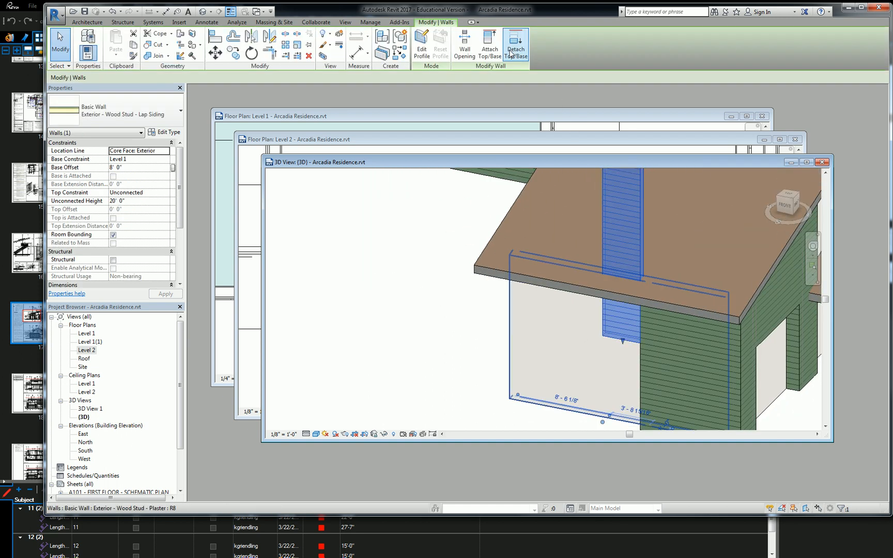
click(502, 241)
Stretch the mirrored raised wall's free end past the living room's far corner, to a length of about 13'-6"
middle_drag(588, 341, 644, 334)
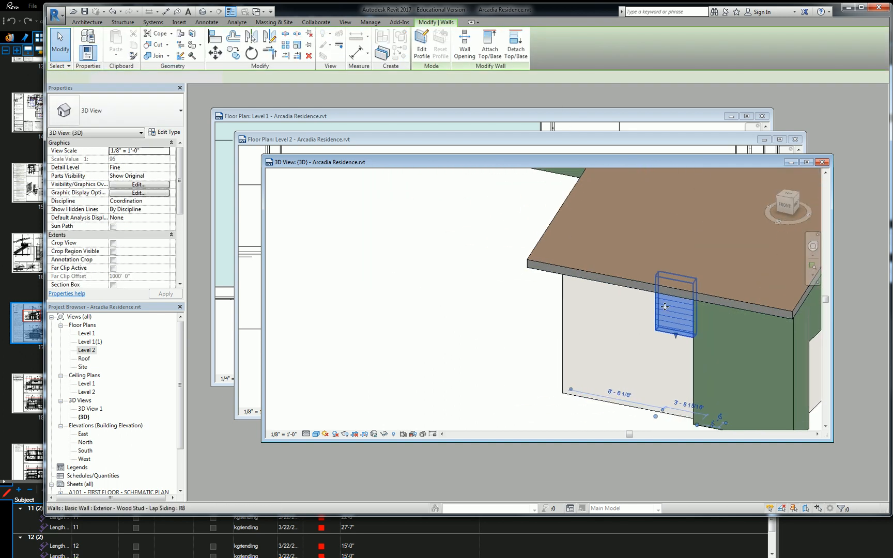
drag(658, 414, 551, 393)
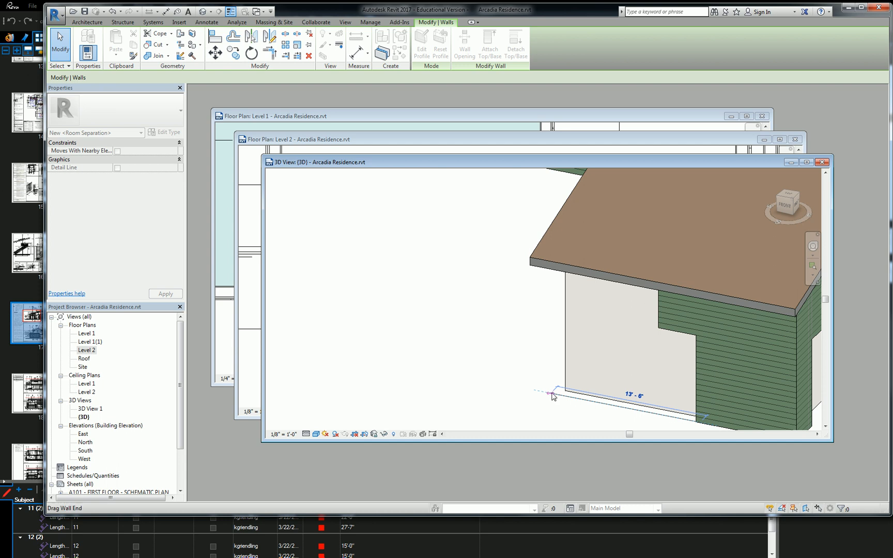
key(Escape)
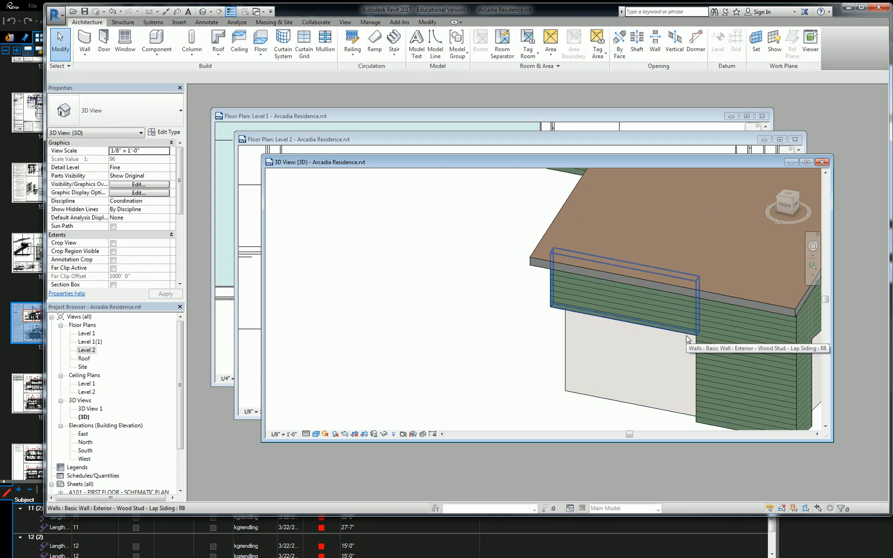